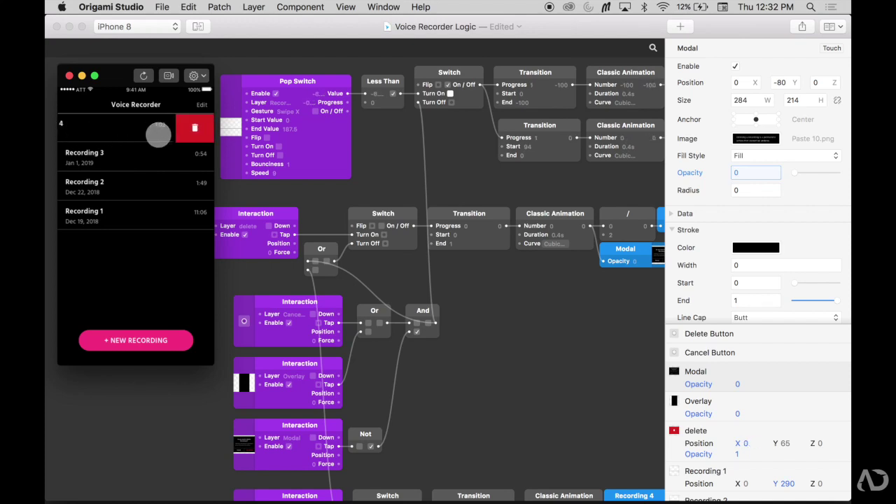
- Preview the finished prototype: open Recording 4's delete confirmation, dismiss it by tapping outside the modal, and swipe the recording again
click(196, 127)
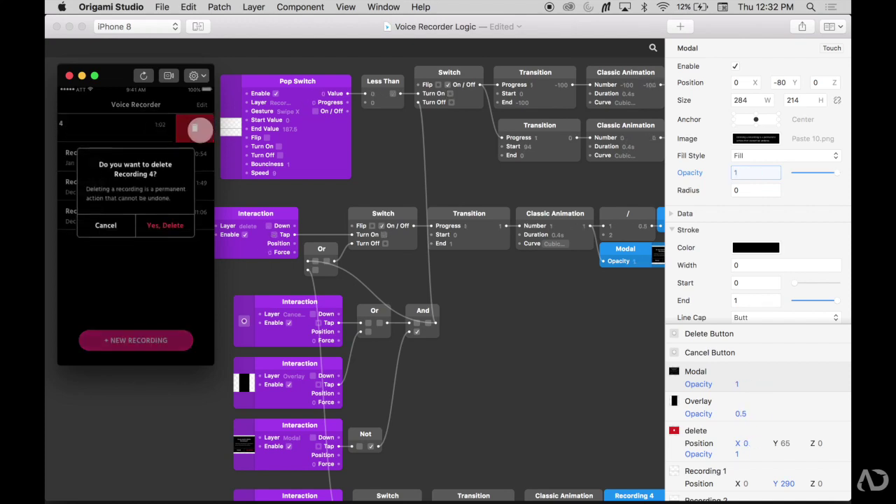
click(152, 283)
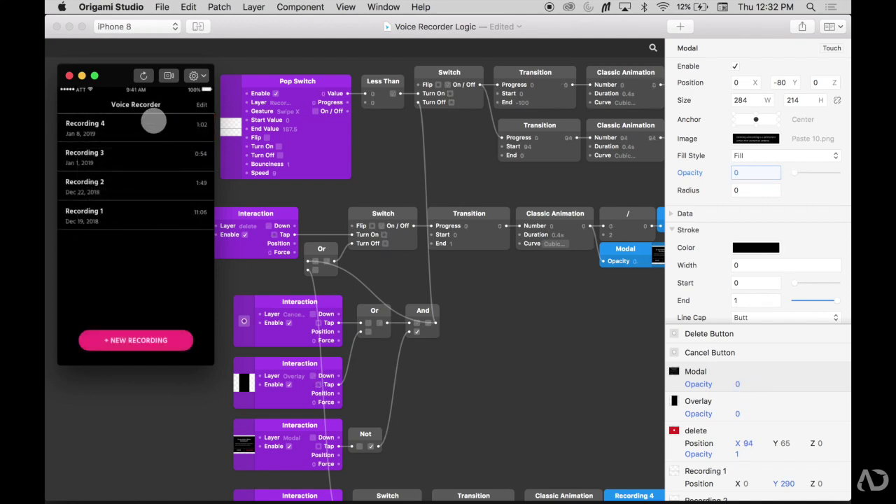
drag(164, 124, 112, 125)
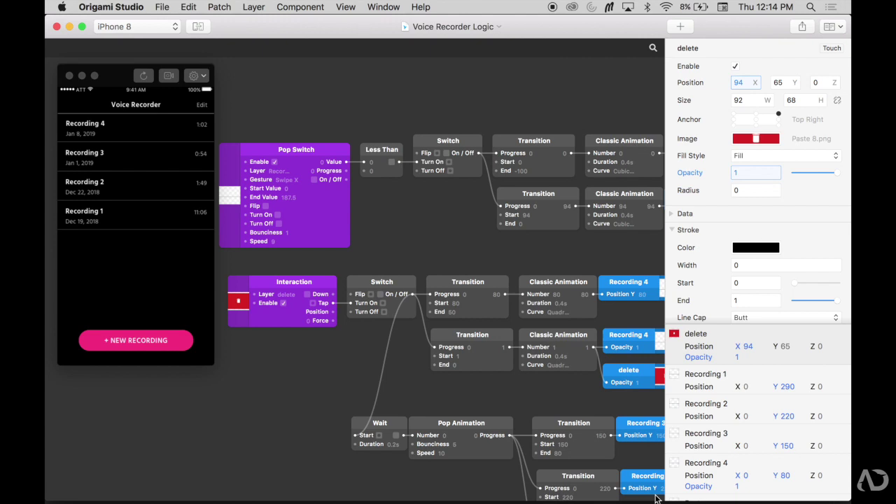
- Test the current prototype by swiping Recording 4 aside and deleting it with the red trash button
click(196, 127)
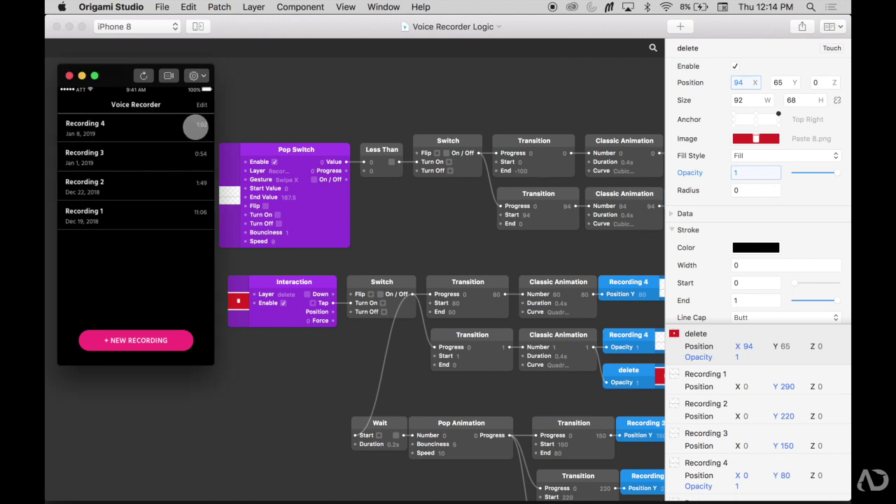
drag(196, 127, 96, 128)
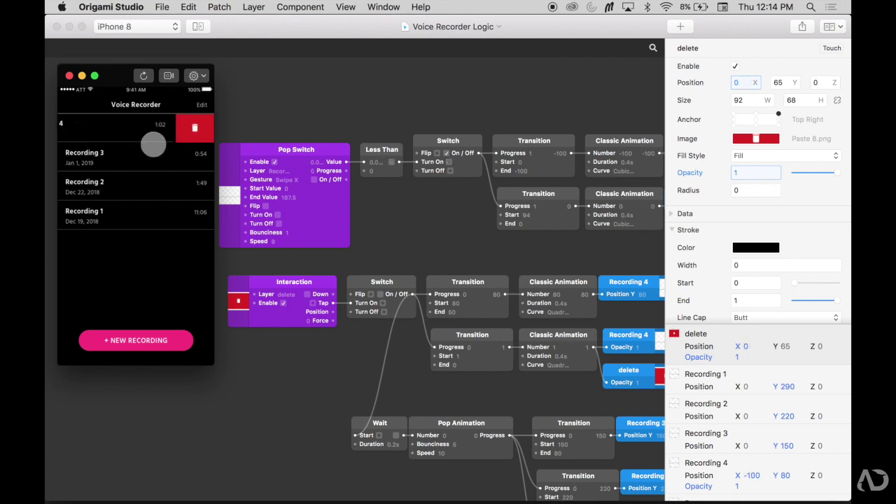
click(195, 128)
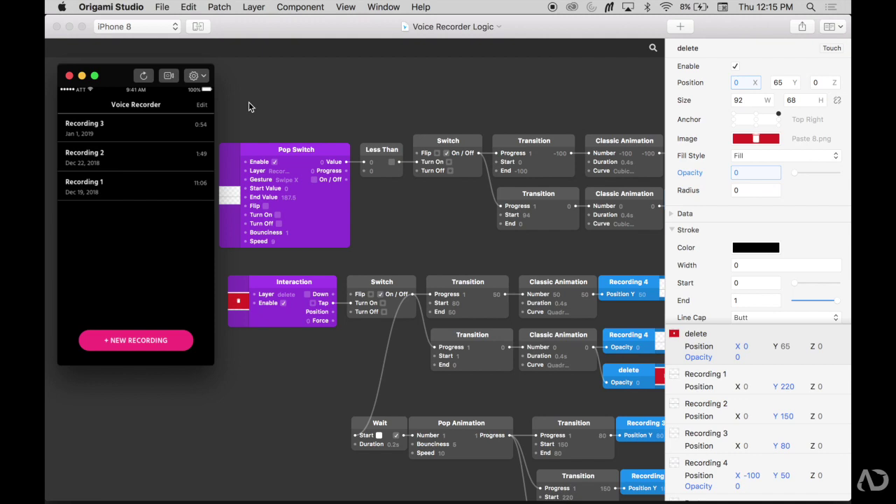
- Switch to Sketch, copy the Delete Modal artboard's Overlay layer, and paste it into the Origami Studio prototype
key(super+Tab)
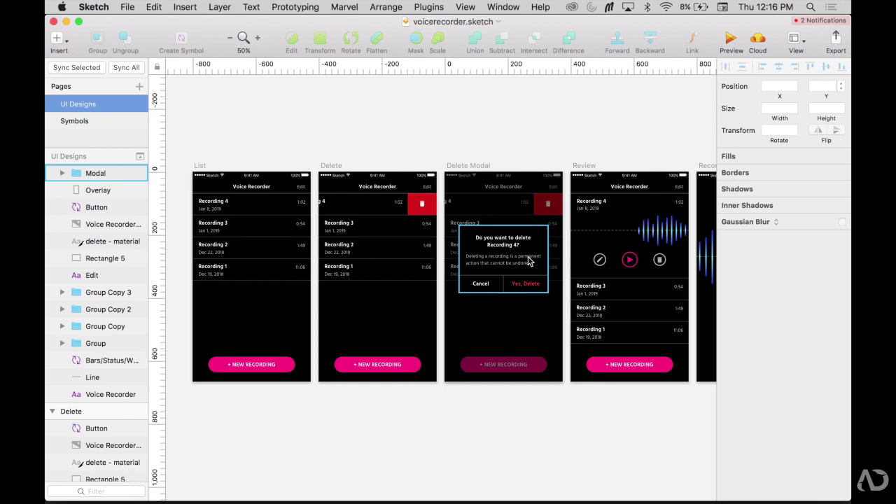
click(528, 322)
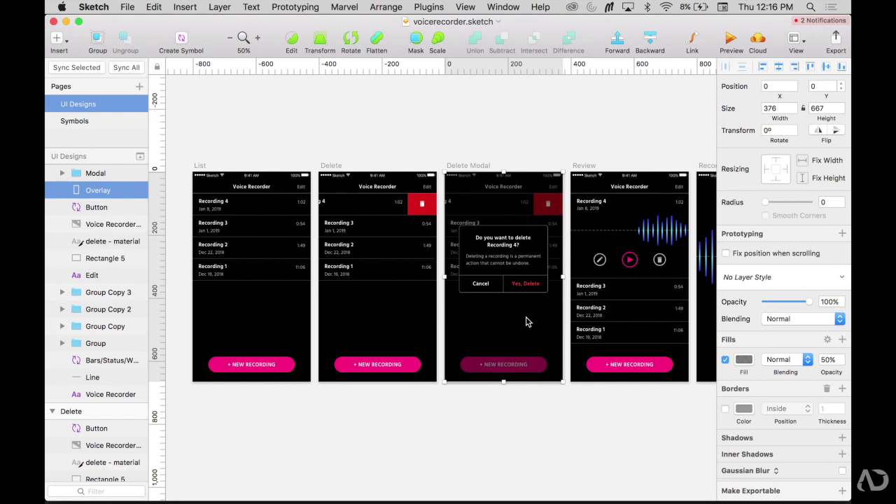
key(cmd+Tab)
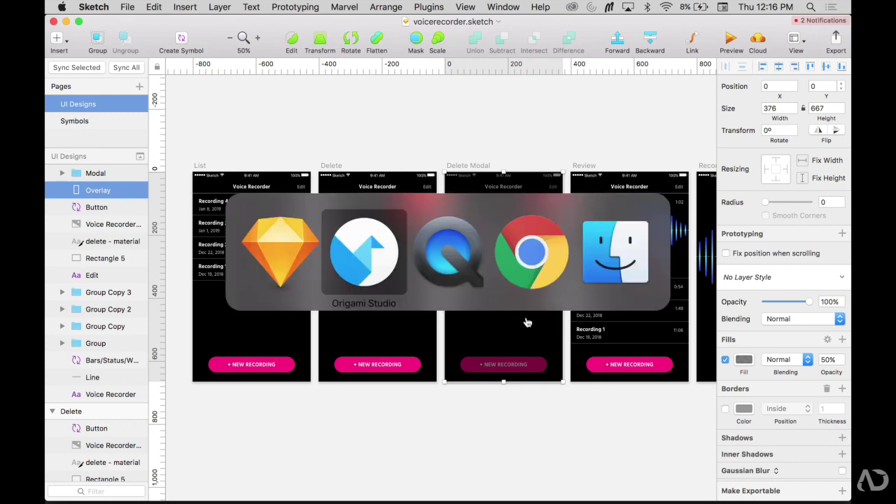
key(super+v)
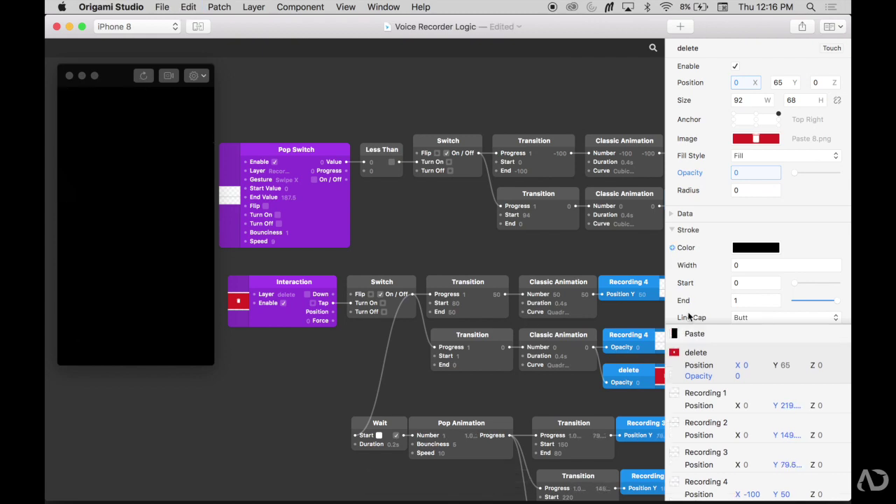
- Rename the pasted black layer as Overlay
double_click(696, 335)
text(Overlay)
key(Return)
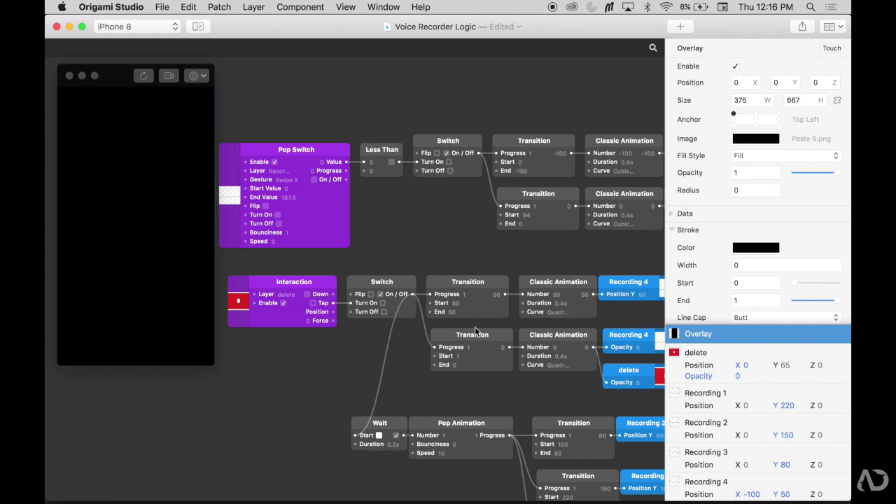
click(330, 390)
- Switch to Sketch, copy the Modal group from the Delete Modal artboard, and paste it into the Origami Studio prototype
key(super+Tab)
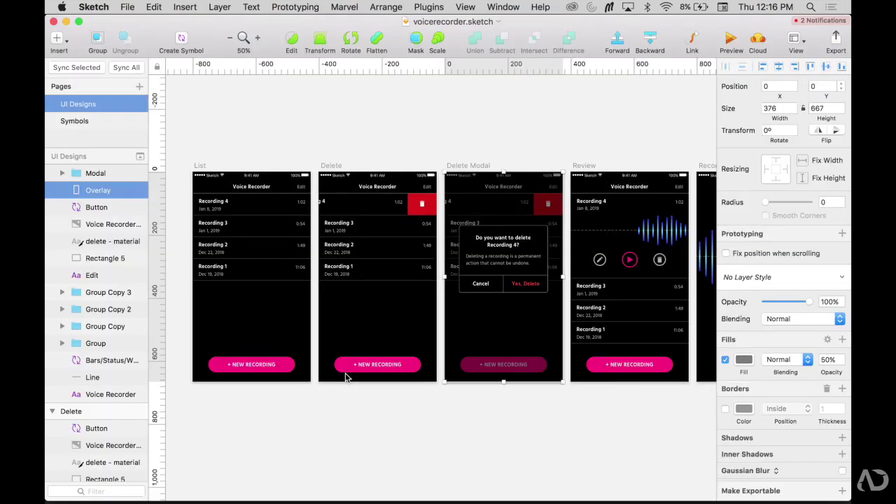
click(493, 287)
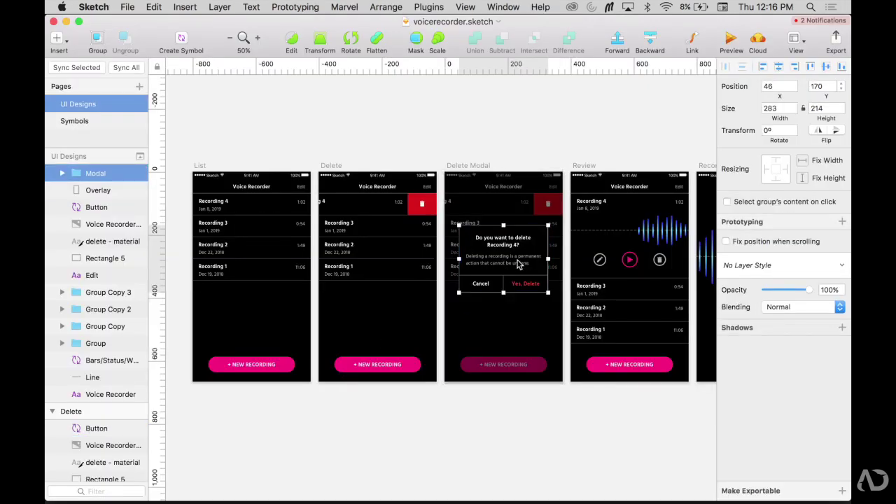
key(super+c)
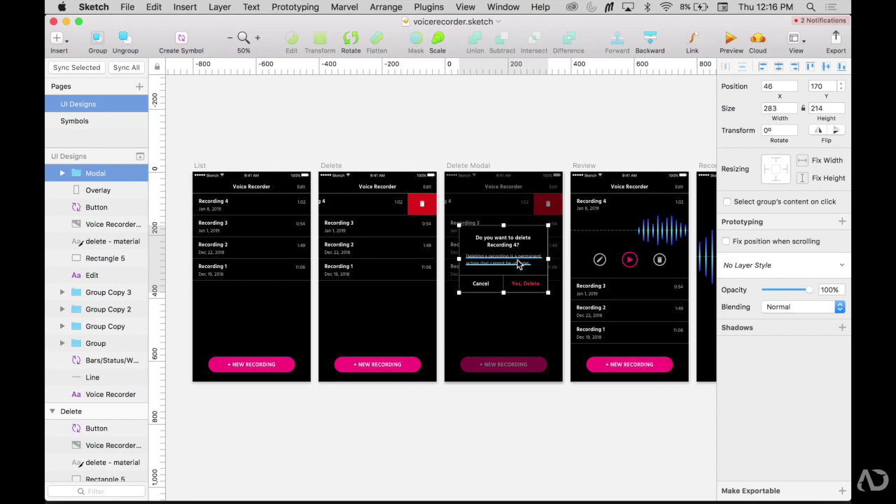
key(super+Tab)
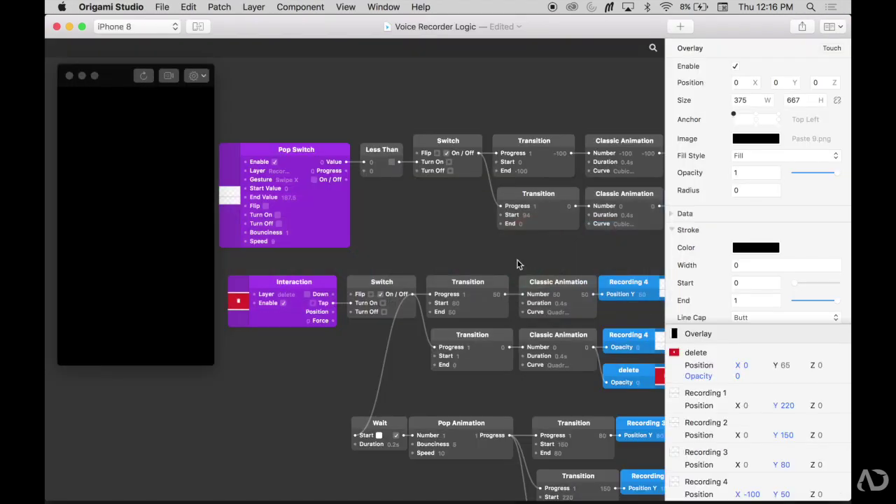
key(super+v)
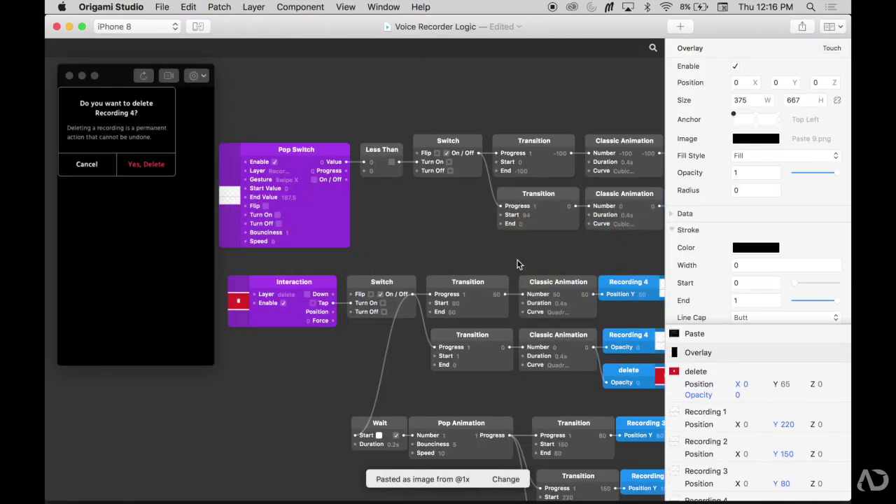
- Rename the pasted confirmation dialog layer as Modal
click(734, 334)
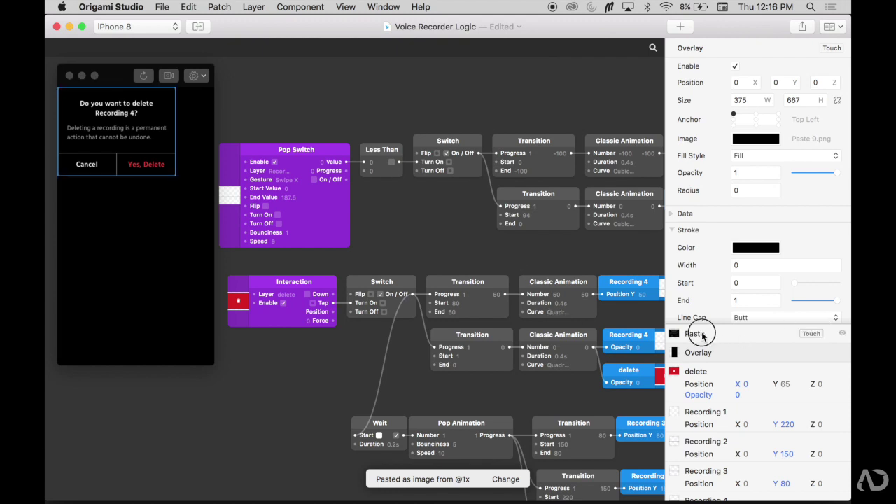
double_click(702, 333)
text(Modal)
key(Return)
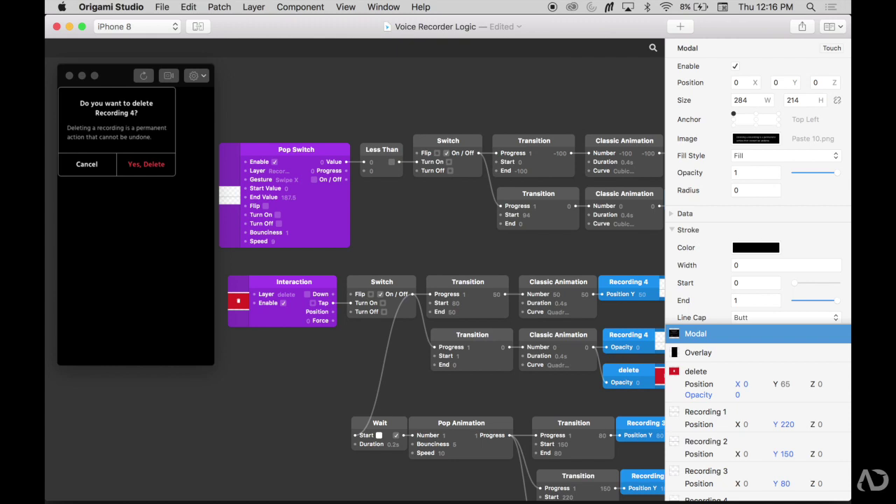
- Set the Overlay layer's opacity to 0.5
click(741, 355)
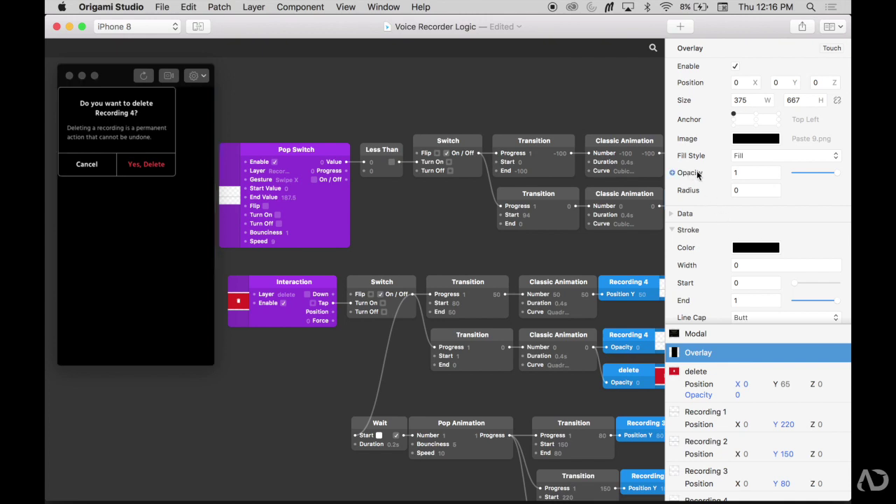
click(743, 172)
key(BackSpace)
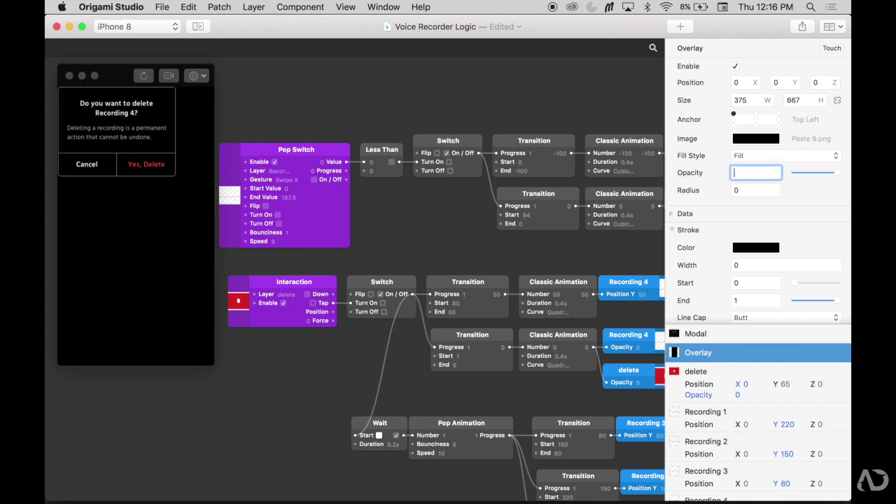
text(0.5)
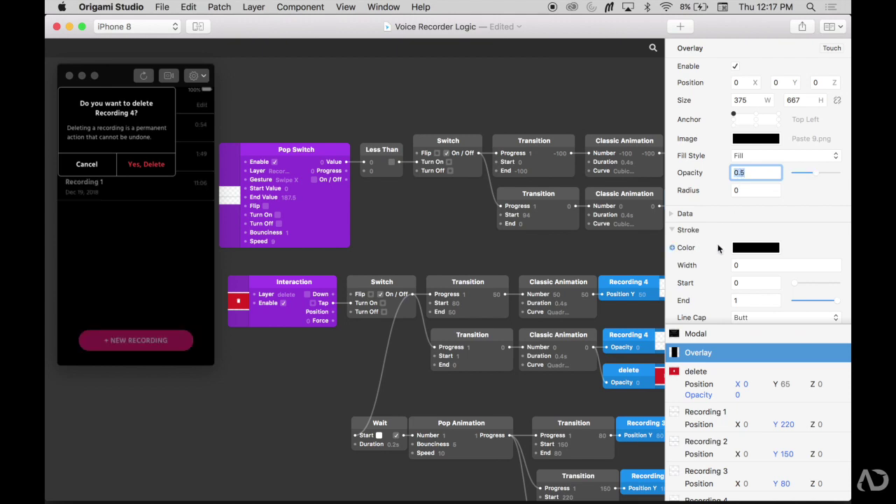
- Anchor the Modal layer to the center and set its Y position to -80
click(722, 334)
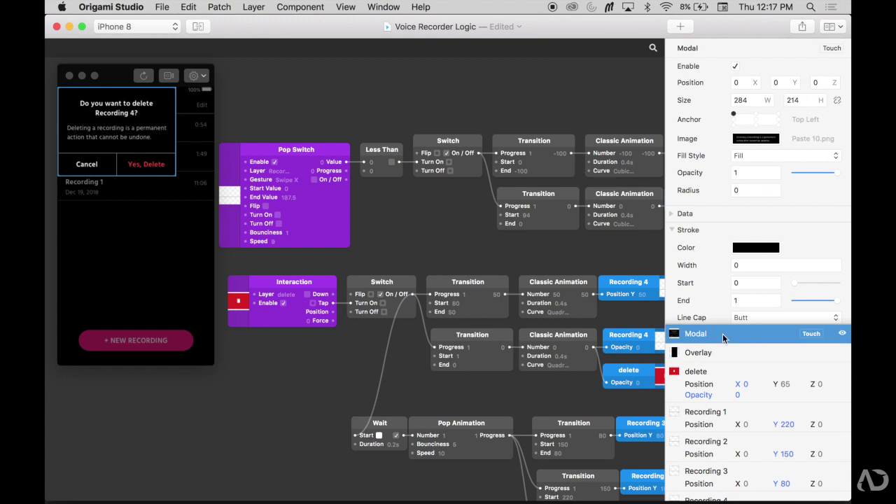
click(755, 119)
drag(778, 82, 734, 87)
click(572, 96)
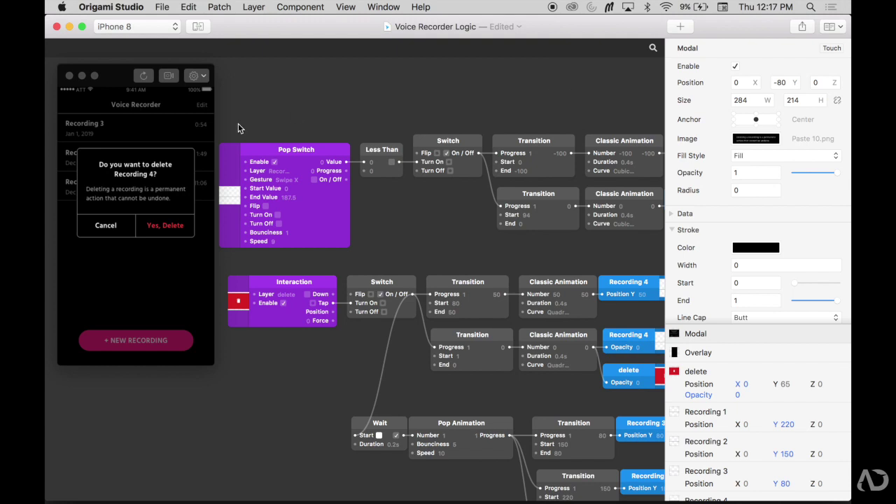
- Restart the prototype preview and hide both the Modal and Overlay layers
click(143, 75)
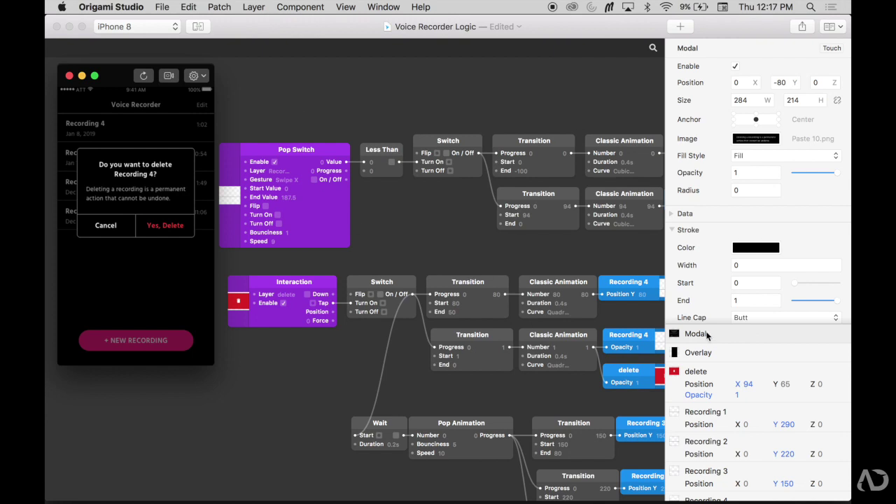
click(837, 331)
click(840, 334)
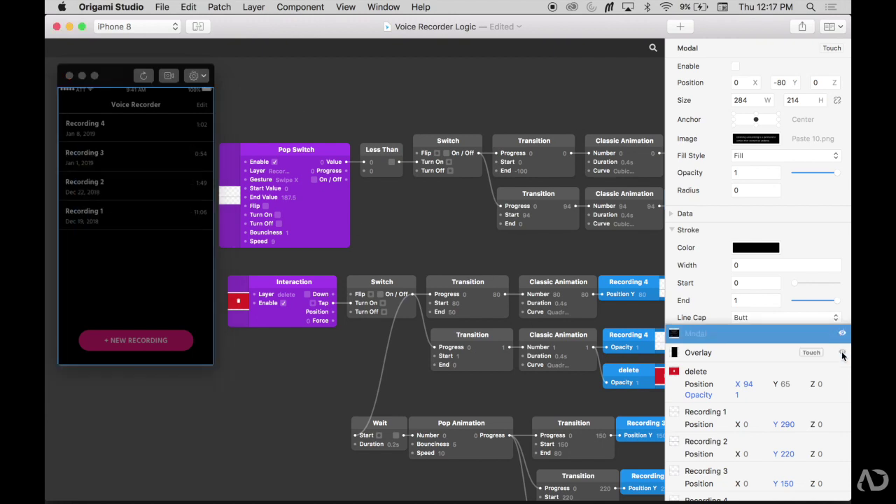
click(841, 352)
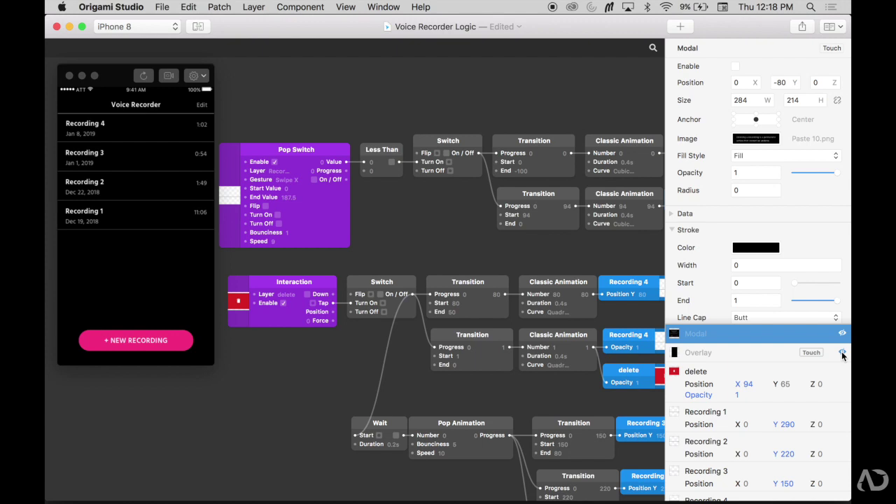
click(320, 395)
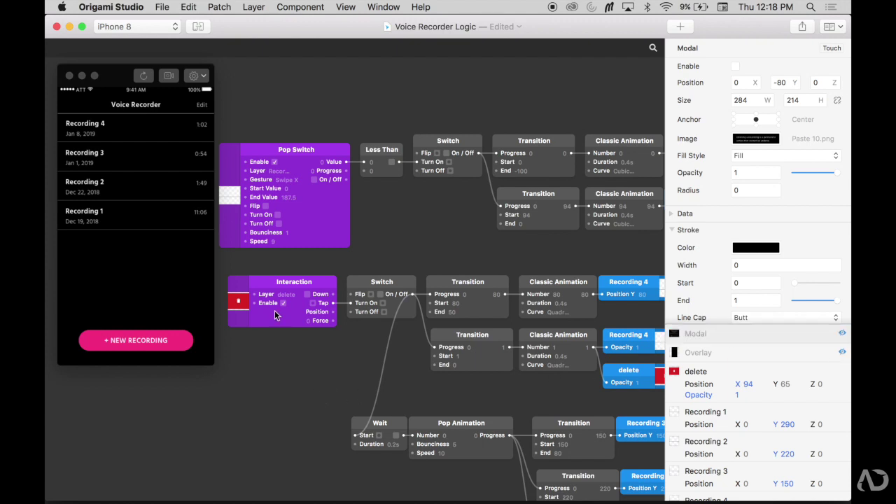
- Swipe Recording 4 aside in the preview and delete it to check the existing delete interaction
drag(189, 123, 104, 123)
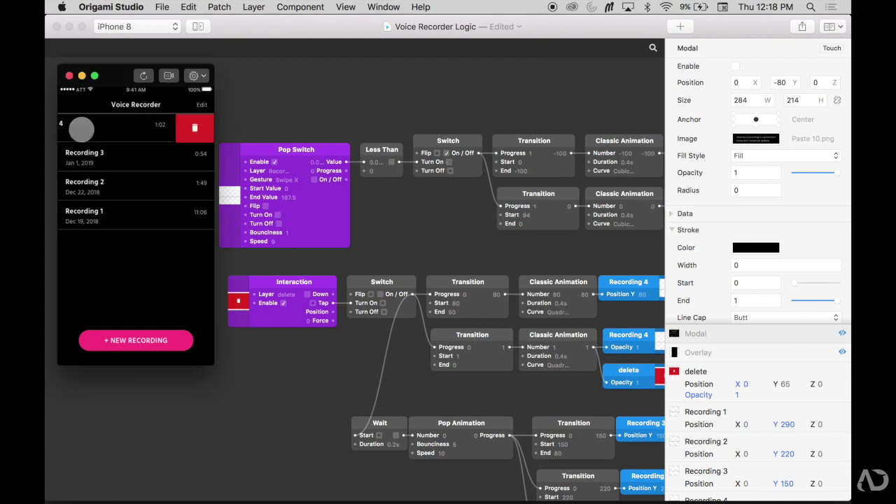
click(193, 128)
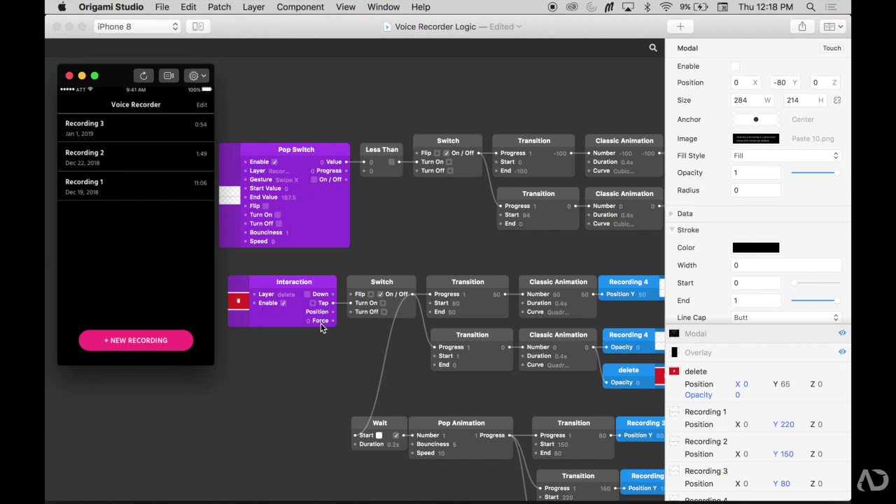
- Disconnect the delete layer's Interaction Tap output from the Turn On input of the Switch that removes Recording 4
mouse_move(334, 302)
mouse_down()
mouse_move(346, 305)
mouse_move(335, 308)
mouse_up()
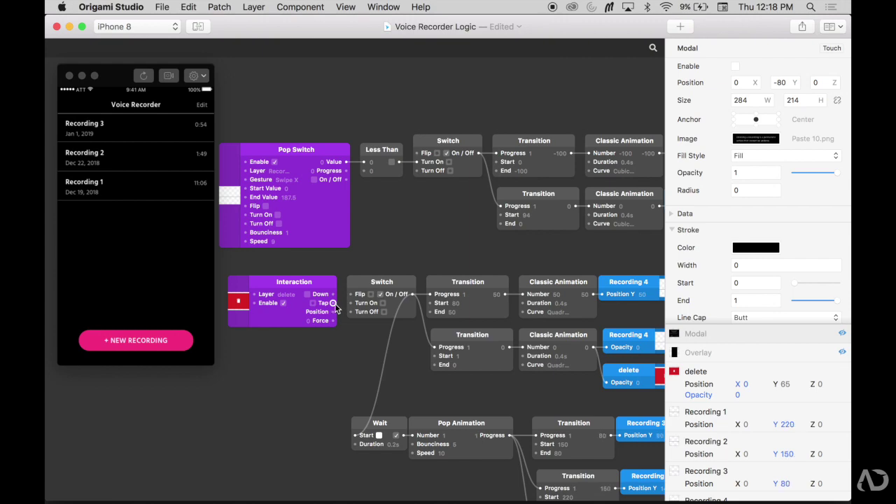
scroll(342, 372, down, 5)
scroll(343, 372, right, 5)
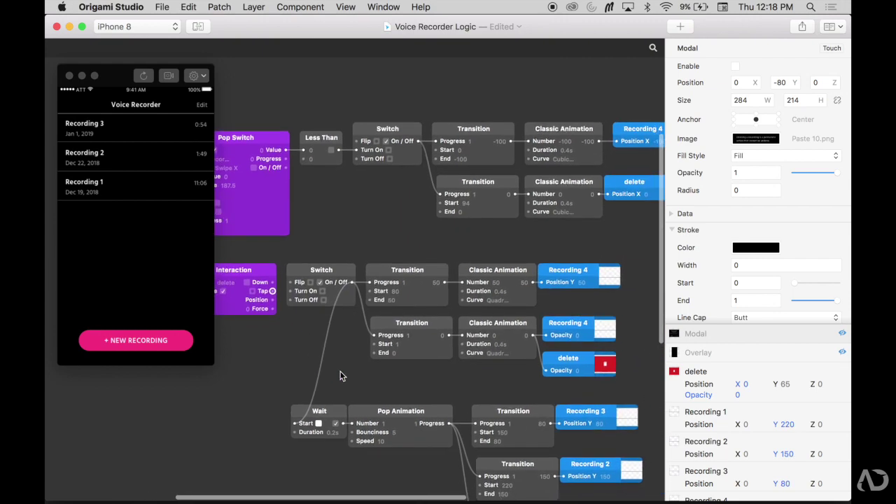
scroll(341, 376, down, 4)
scroll(341, 376, left, 4)
scroll(341, 376, up, 2)
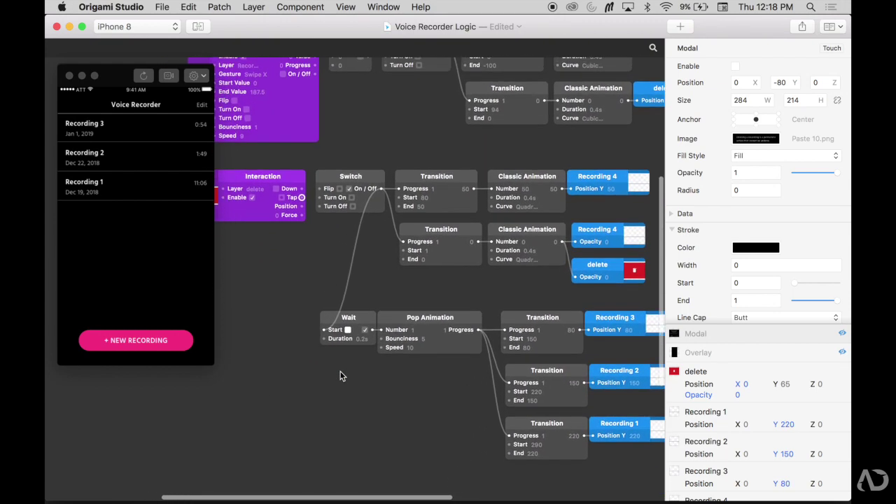
- Restart the preview, swipe Recording 4 aside, and tap its trash button to test the disconnected delete interaction
click(145, 78)
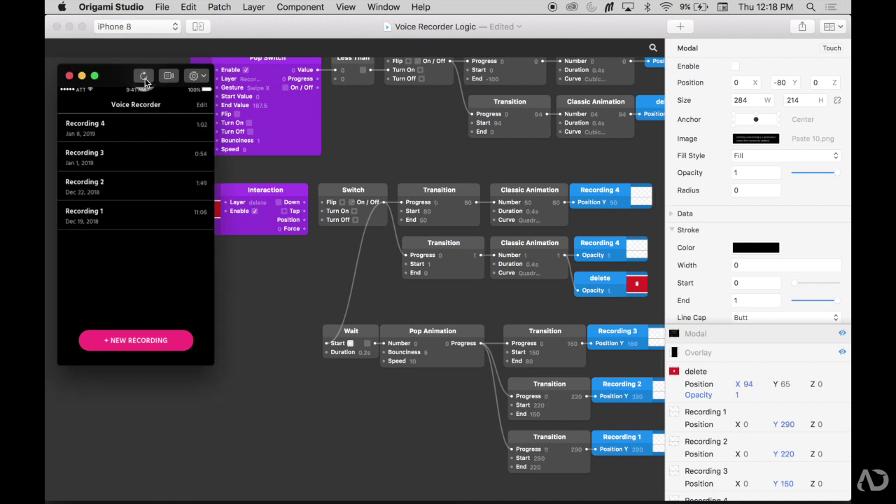
drag(184, 131, 108, 130)
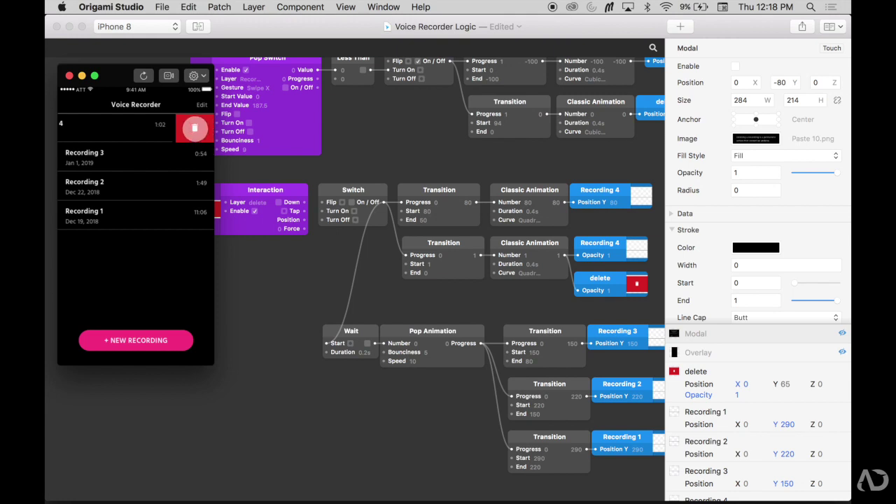
click(195, 128)
click(196, 128)
- Move the disconnected Recording 4 removal patches and the Wait animation chain further down the canvas, below the delete Interaction
click(255, 290)
drag(299, 221, 513, 393)
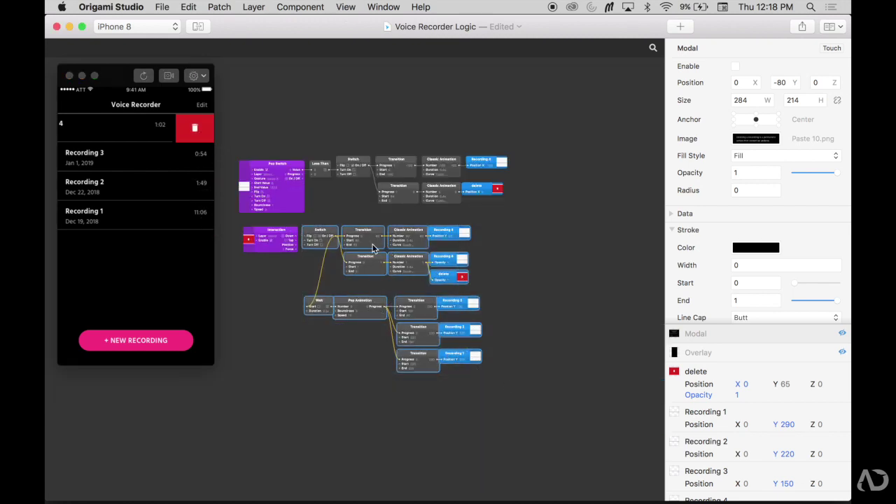
drag(373, 248, 376, 388)
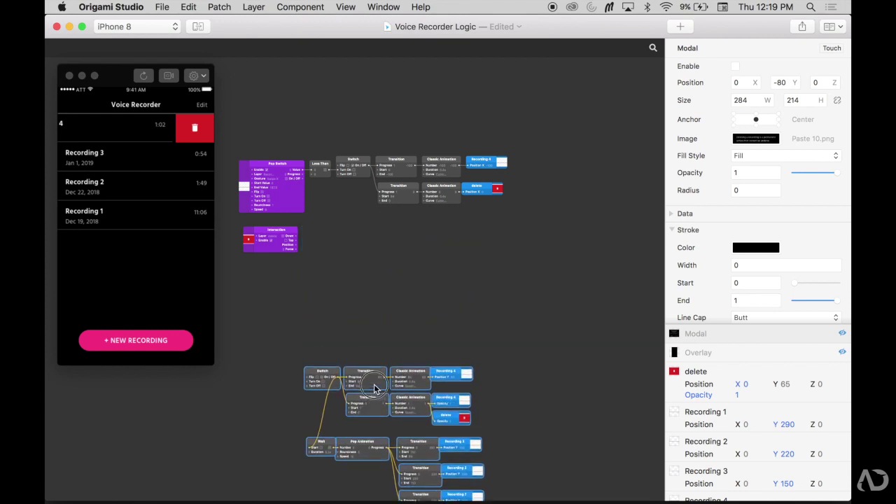
key(super+equal)
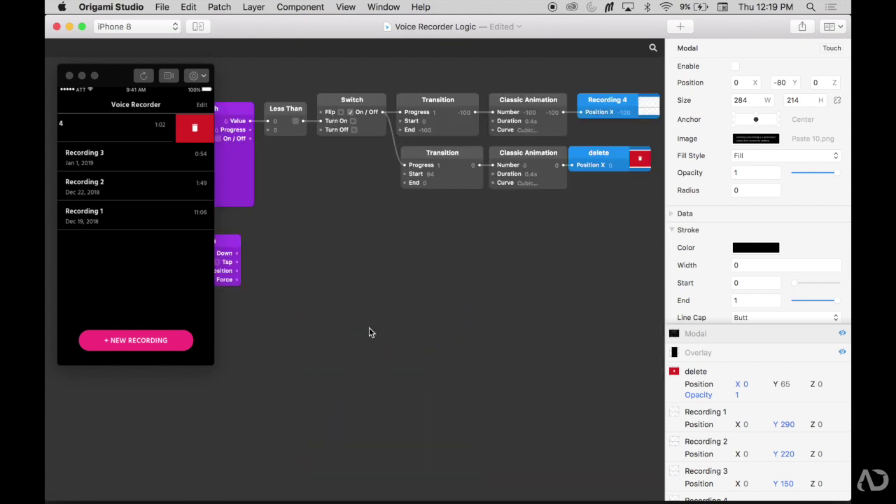
key(super+minus)
scroll(262, 202, up, 2)
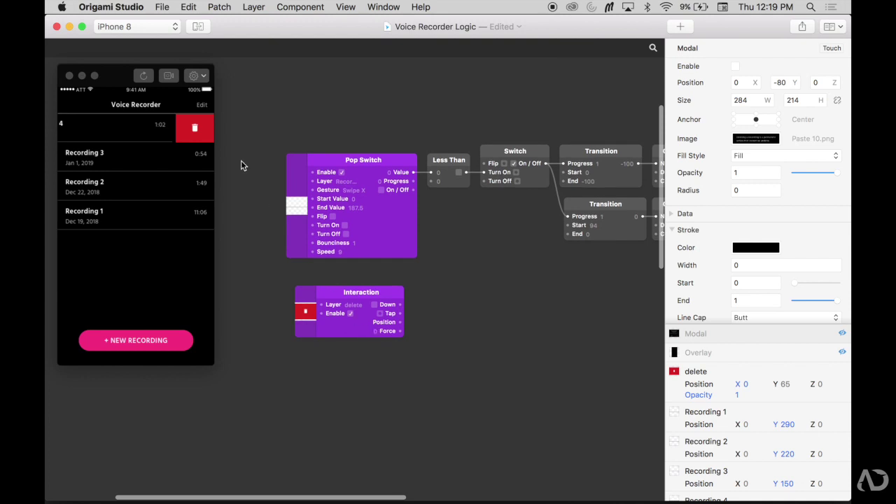
click(201, 129)
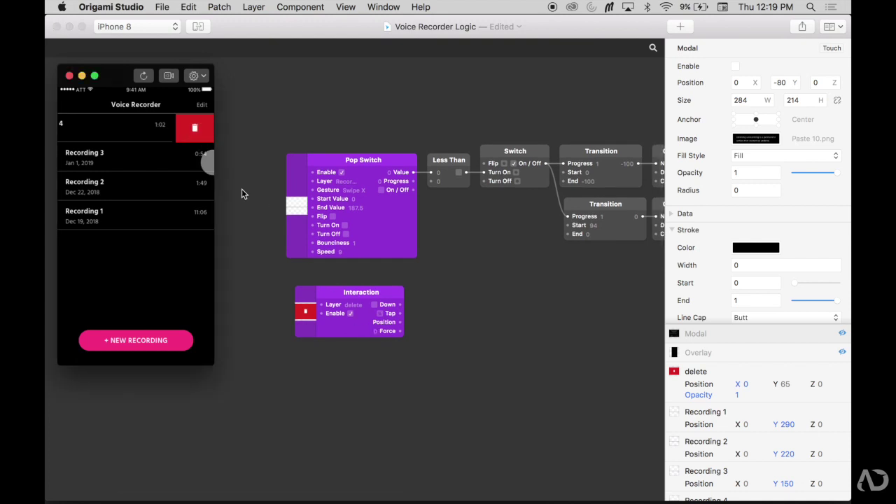
- Add a Switch patch beside the delete Interaction and connect the Tap output to its Turn On input
double_click(477, 328)
text(swi)
key(Return)
drag(490, 336, 418, 313)
scroll(445, 315, right, 2)
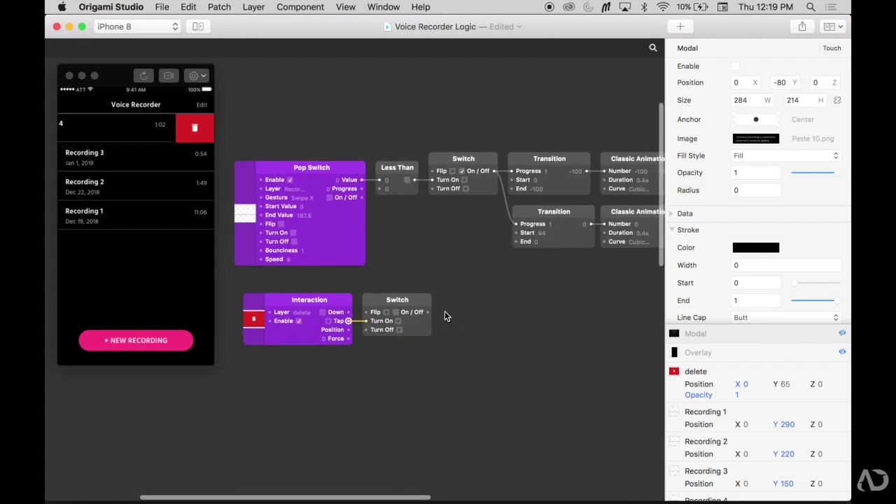
- Add a Transition patch after the new Switch and connect the Switch's On / Off output to its Progress input
double_click(445, 316)
text(tra)
key(Return)
mouse_move(512, 320)
mouse_down()
mouse_move(510, 292)
mouse_move(508, 301)
mouse_up()
drag(428, 312, 442, 321)
scroll(443, 322, right, 5)
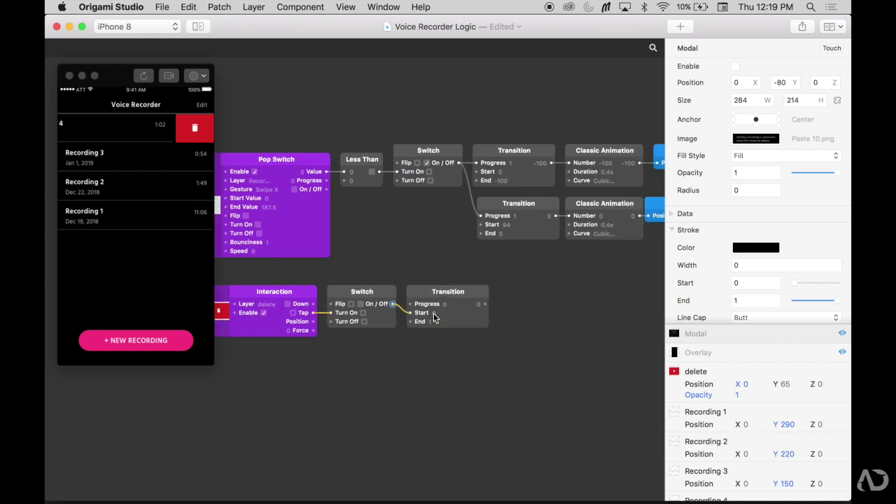
drag(363, 313, 363, 302)
- Add a Classic Animation patch with a Cubic In-Out curve and feed the new Transition's output into its Number input
double_click(488, 310)
text(cl)
key(Return)
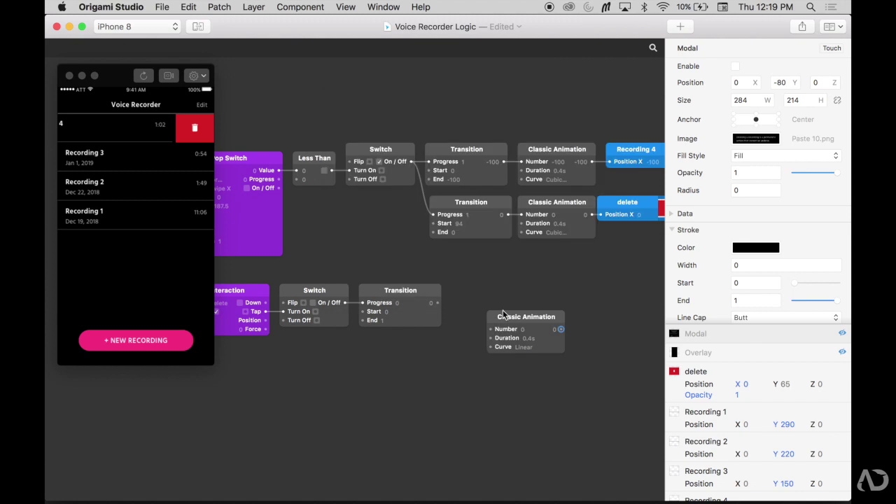
drag(503, 310, 497, 283)
click(483, 323)
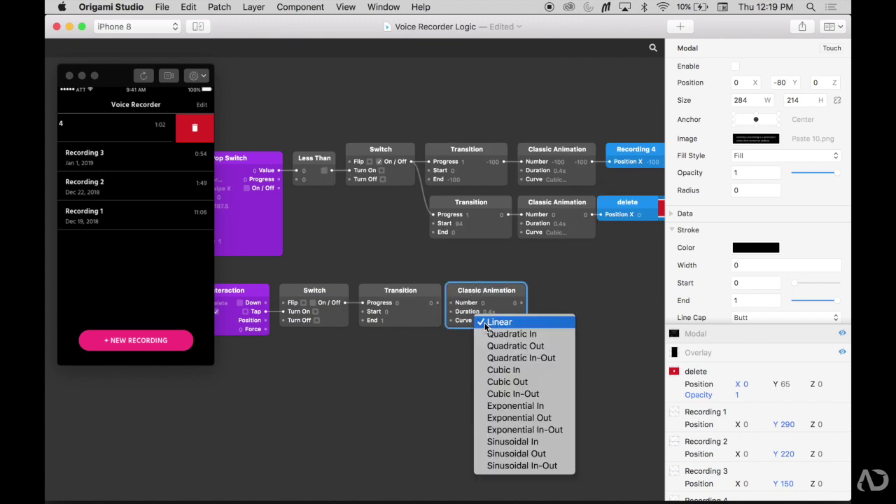
click(521, 393)
drag(438, 303, 450, 301)
- Show the Modal and Overlay layers and connect the new Classic Animation's output to the Opacity of both
click(842, 333)
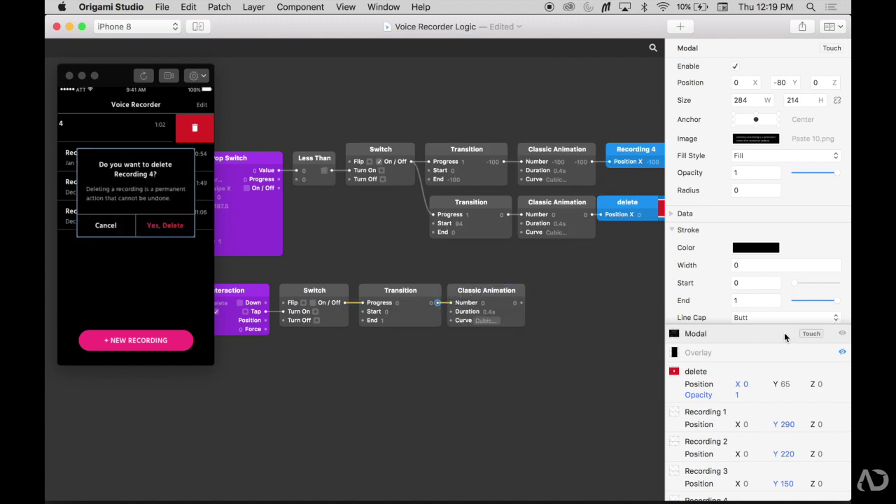
click(842, 352)
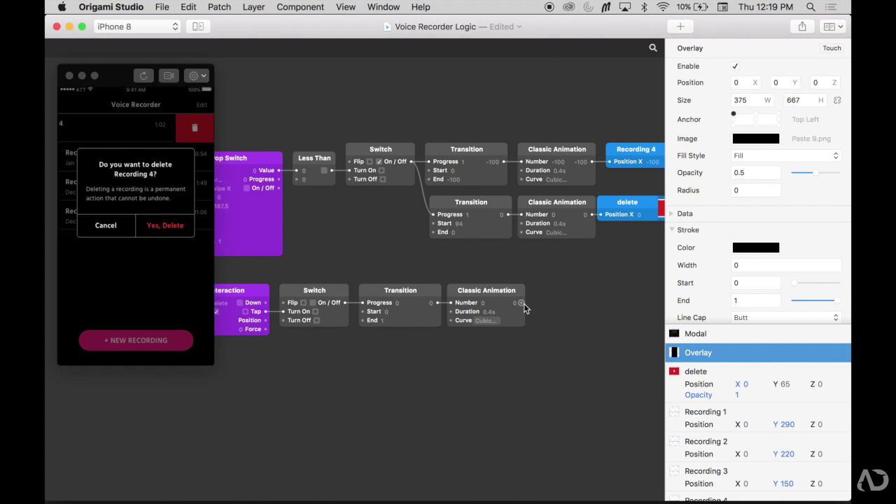
drag(521, 305, 683, 173)
click(736, 333)
drag(441, 299, 679, 172)
drag(404, 303, 410, 337)
scroll(434, 315, left, 3)
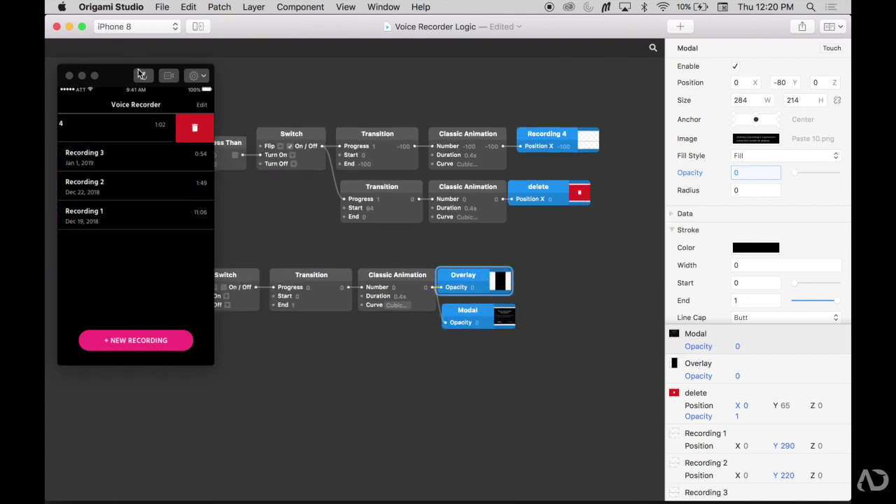
- Restart the preview, swipe Recording 4 aside, and tap its trash button to test the fade-in of the modal and overlay
click(182, 122)
drag(182, 121, 103, 124)
click(195, 127)
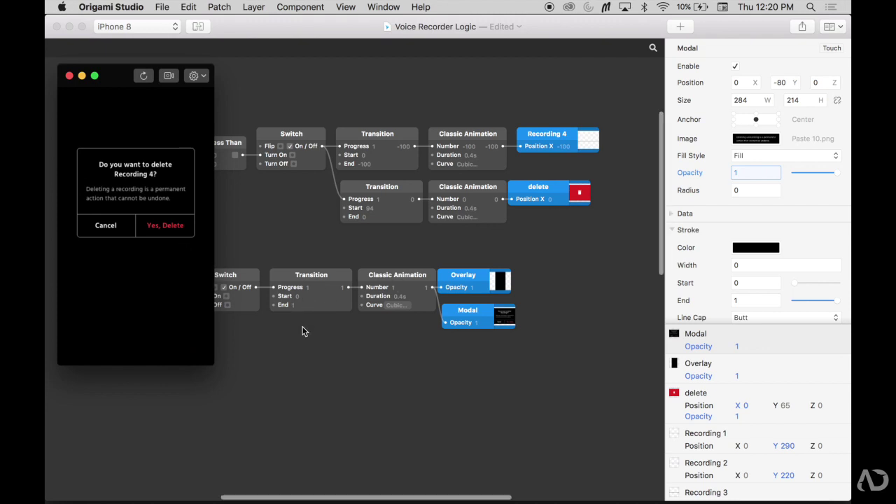
- Add a division patch with a divisor of 2 beside the Overlay opacity patch
scroll(302, 331, left, 2)
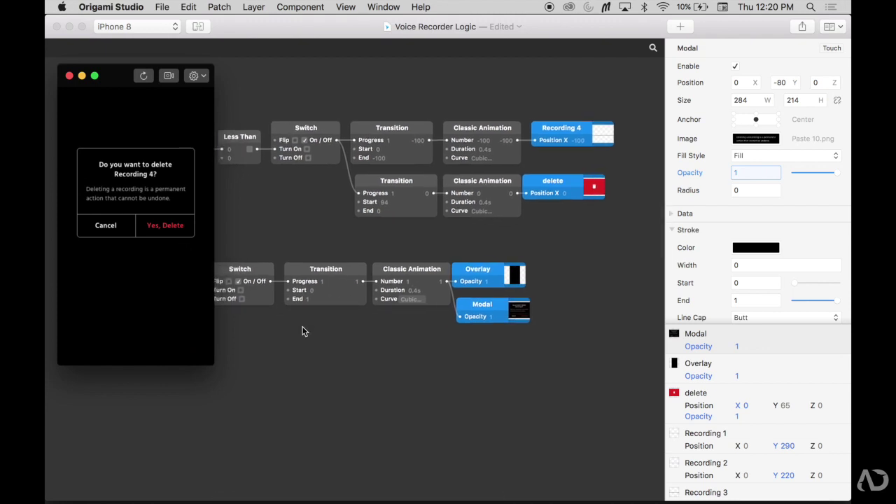
double_click(591, 292)
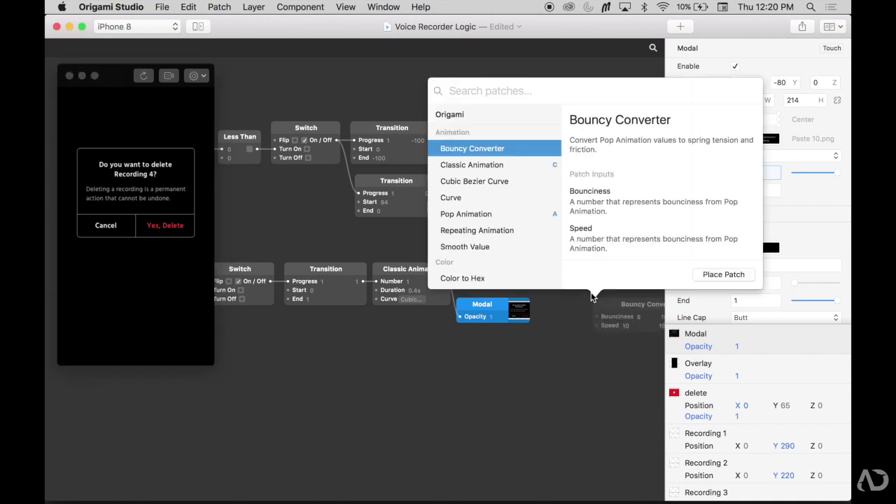
text(/)
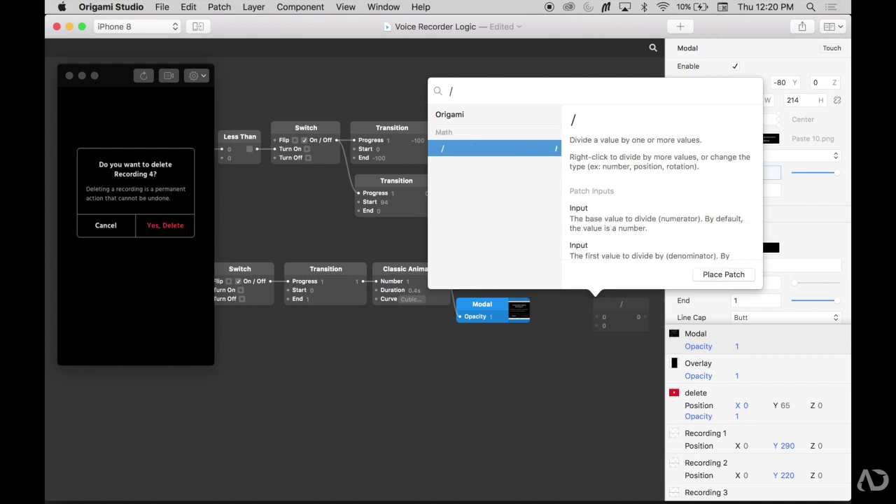
key(Return)
click(606, 327)
text(2)
key(Return)
drag(610, 312, 570, 278)
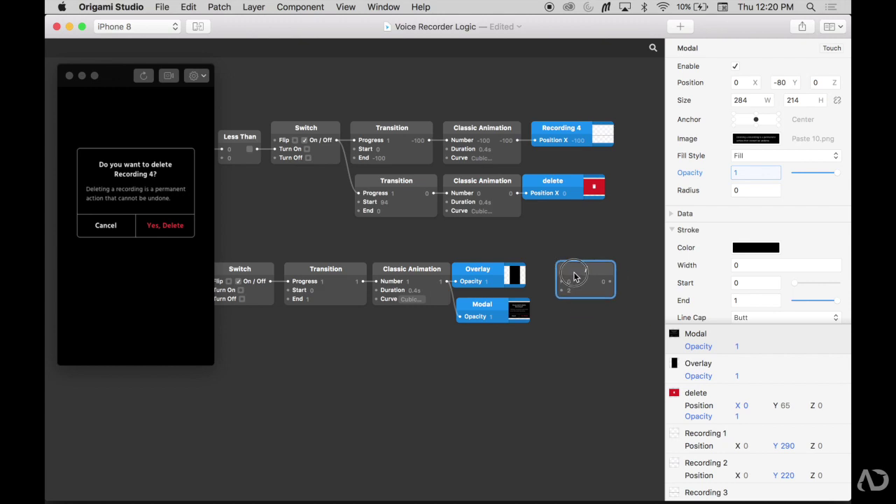
- Route the Classic Animation output through the division patch into the Overlay's Opacity and place that patch beside the animation
drag(447, 281, 558, 282)
drag(483, 270, 623, 285)
drag(560, 259, 502, 269)
click(553, 312)
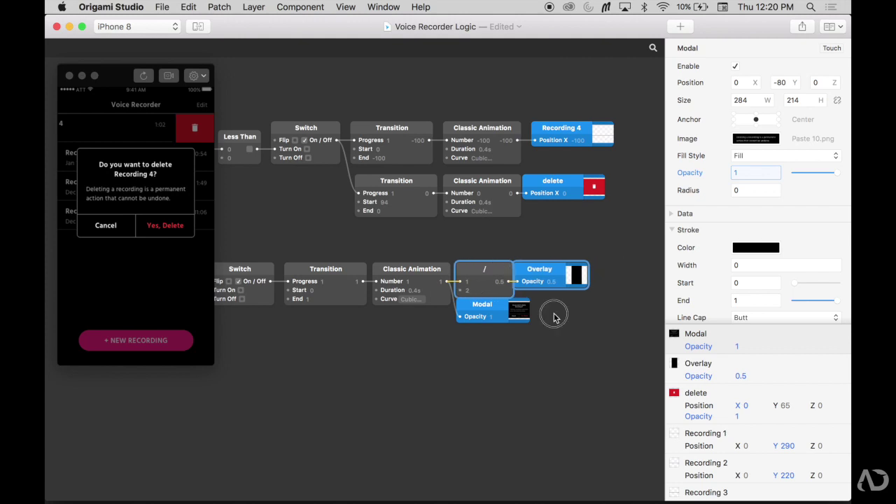
- Restart the preview, swipe Recording 4 aside, and tap its trash button to check the halved overlay opacity
click(144, 76)
drag(172, 121, 126, 128)
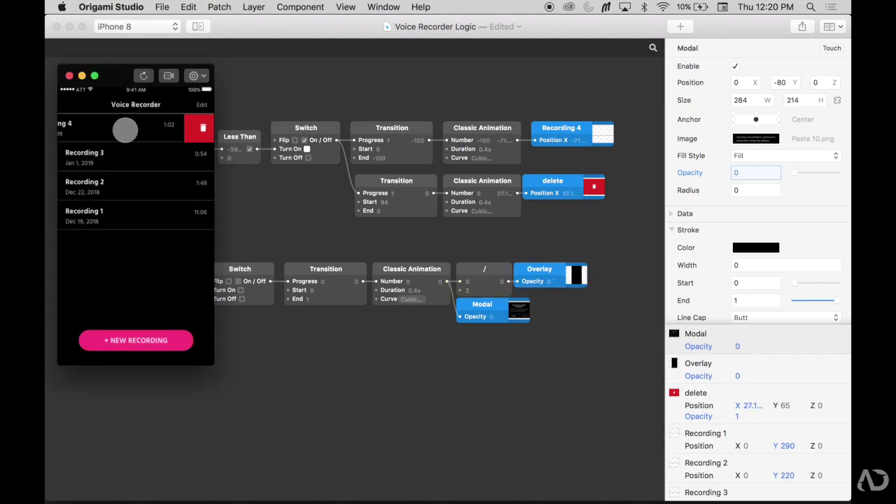
click(193, 127)
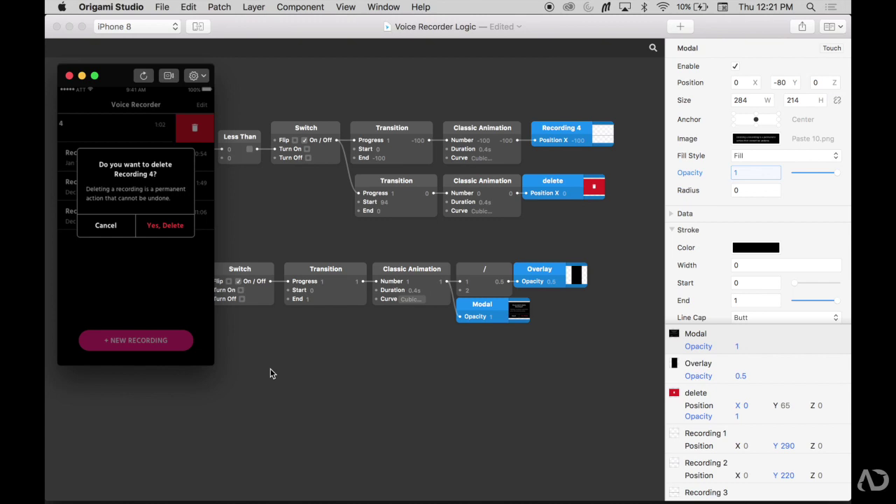
- Tap the modal's Yes, Delete and Cancel areas in the preview to check how they respond
click(152, 225)
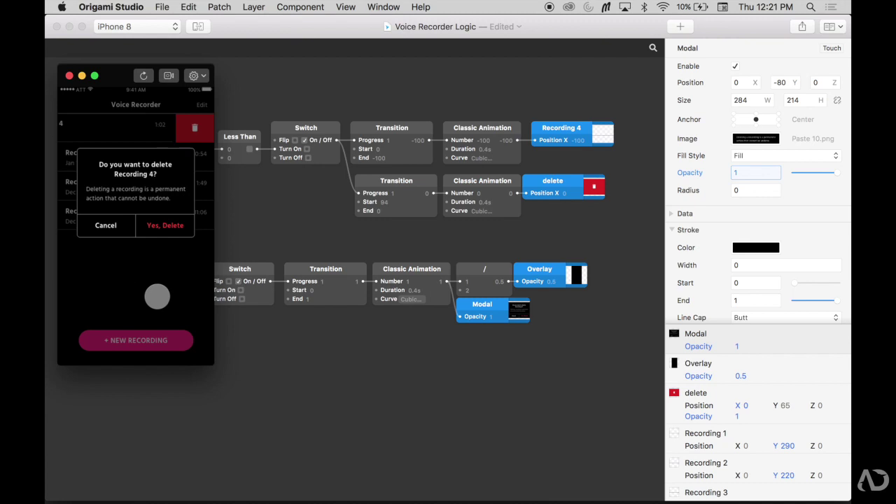
click(286, 387)
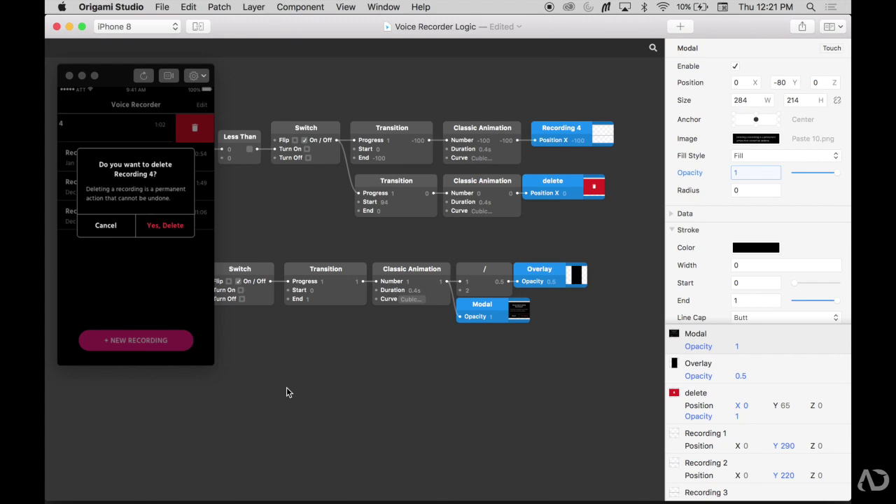
click(102, 229)
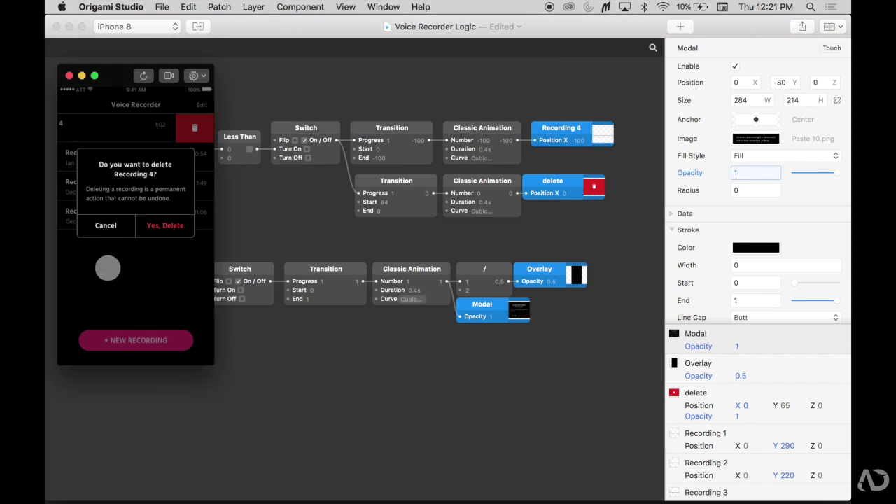
click(287, 346)
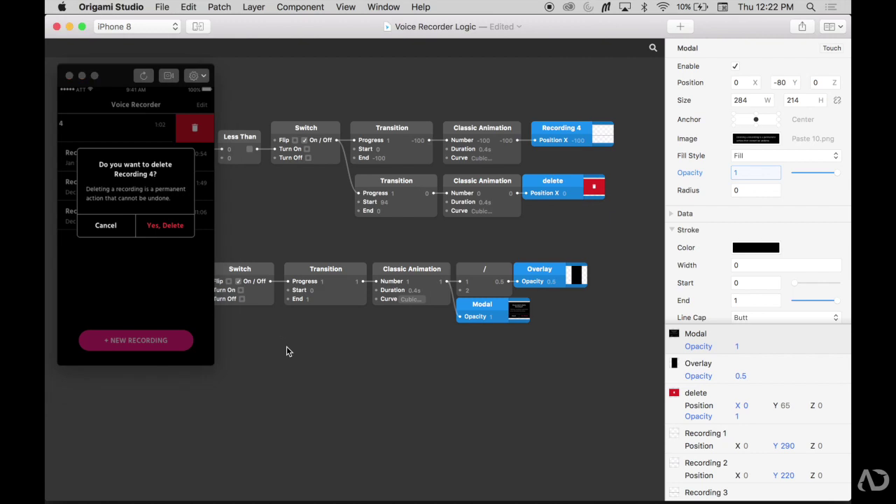
scroll(286, 346, left, 5)
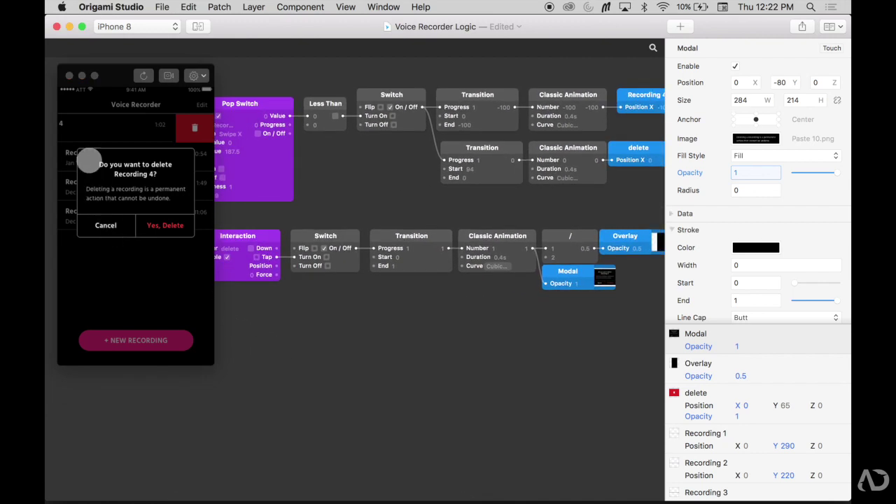
click(167, 173)
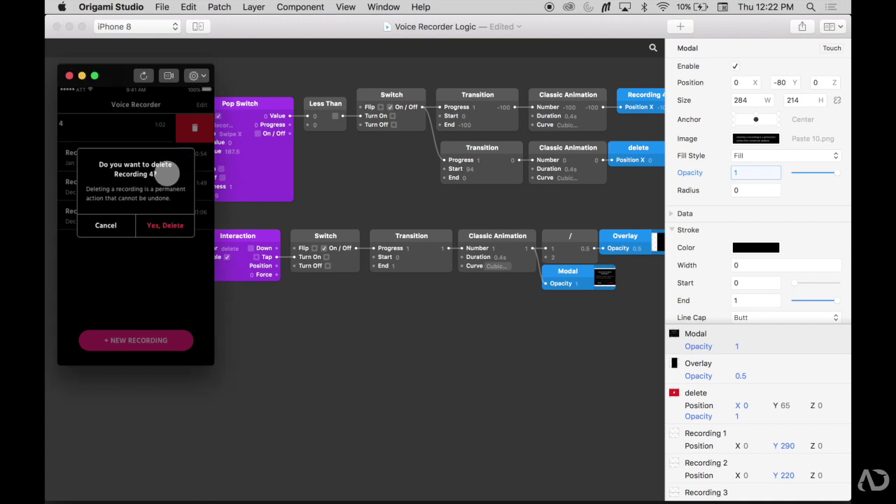
- Add a Hit Area layer above the Modal layer and fit it over the Cancel button with X position -68 and width 139
click(844, 335)
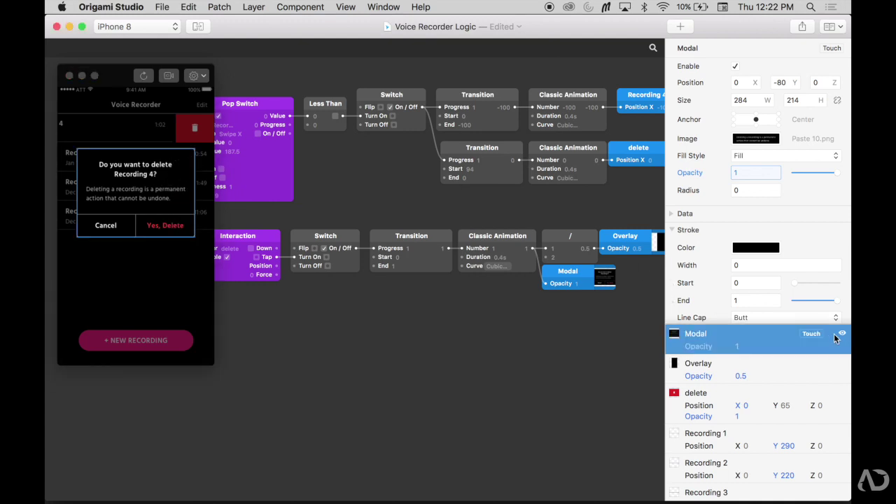
click(843, 335)
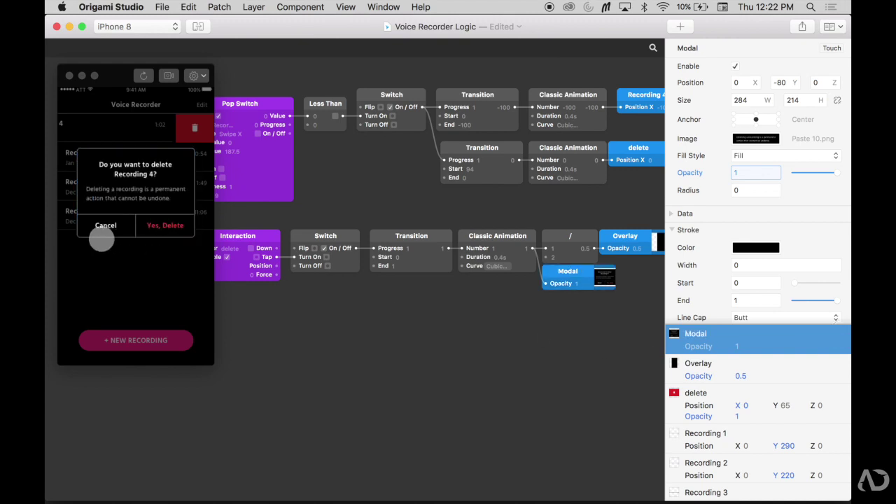
click(683, 26)
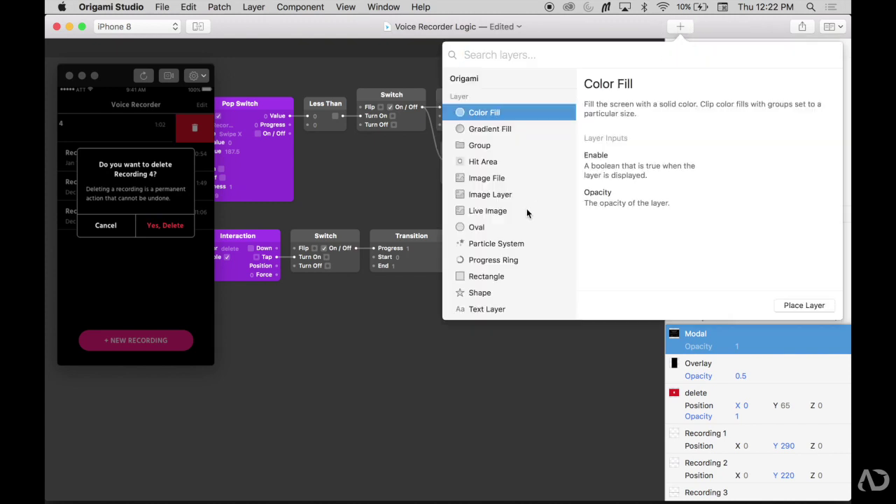
click(490, 162)
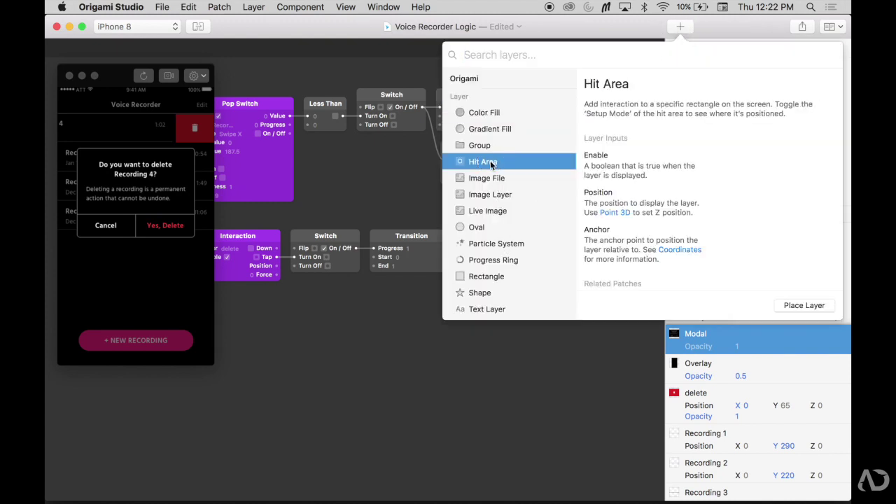
click(796, 306)
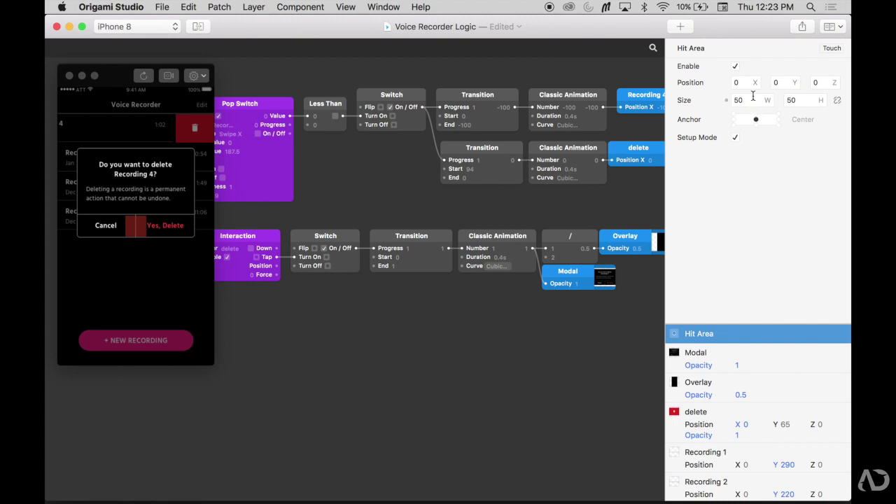
drag(740, 84, 693, 84)
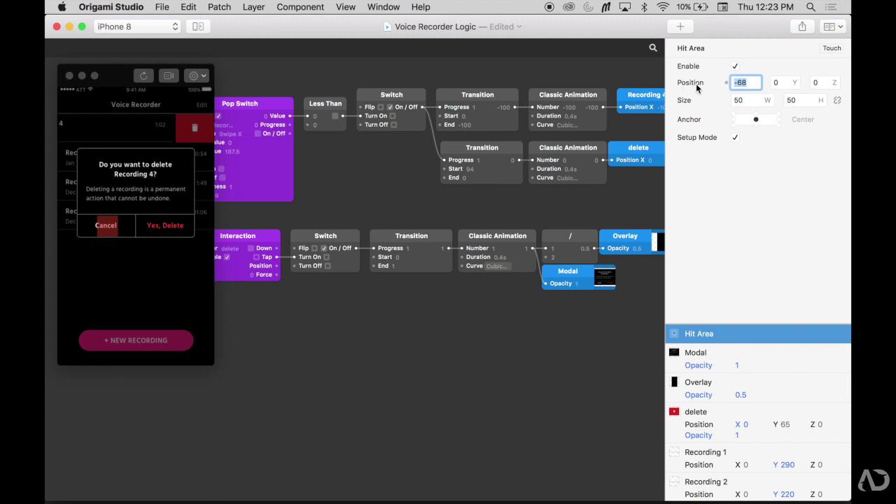
drag(745, 102, 798, 97)
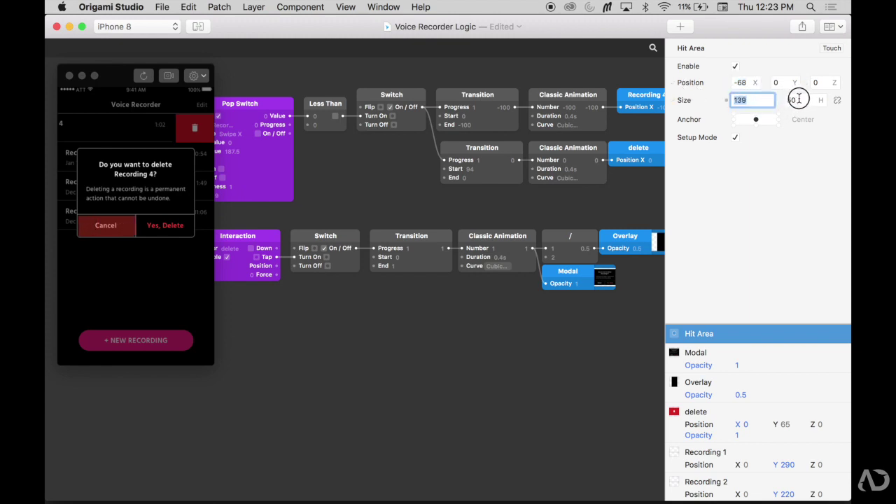
- Rename the hit area layer as Cancel Button and duplicate it
double_click(699, 333)
text(Cancel But)
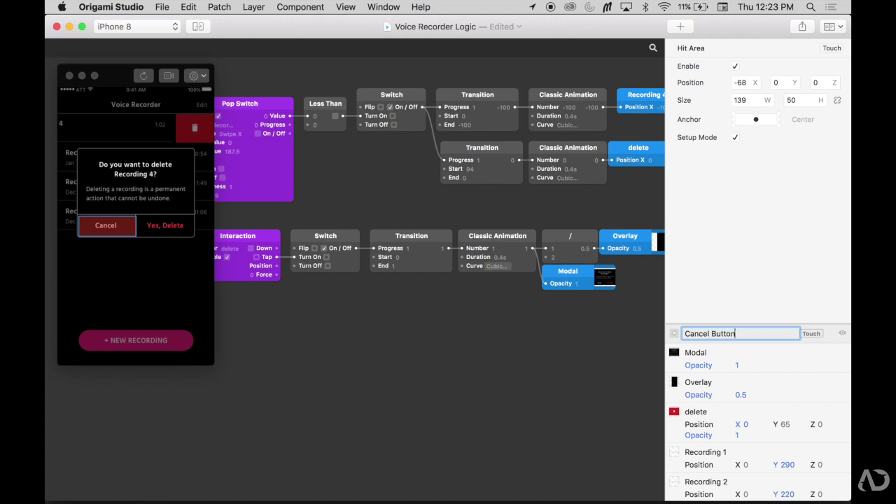
text(ton)
key(Return)
key(super+d)
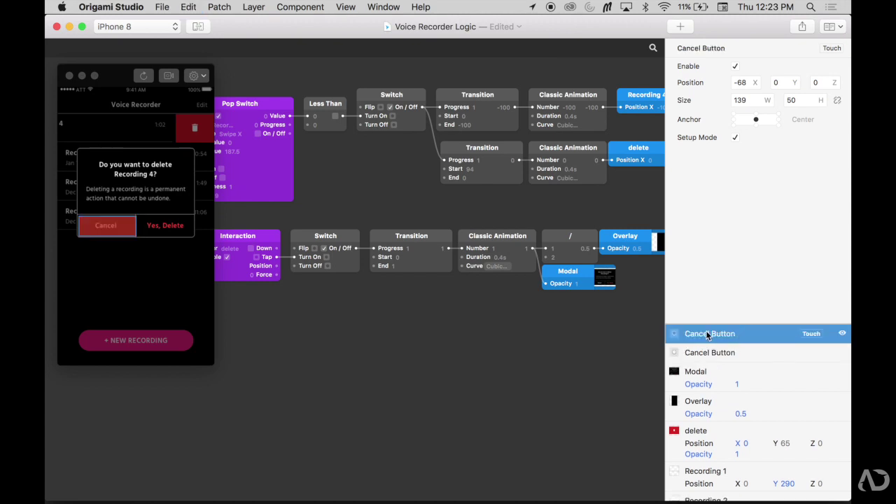
- Move the duplicated hit area over the Yes, Delete button at X position 72 and rename it Delete Button
drag(744, 82, 812, 84)
double_click(713, 334)
text(Delete Button)
key(Return)
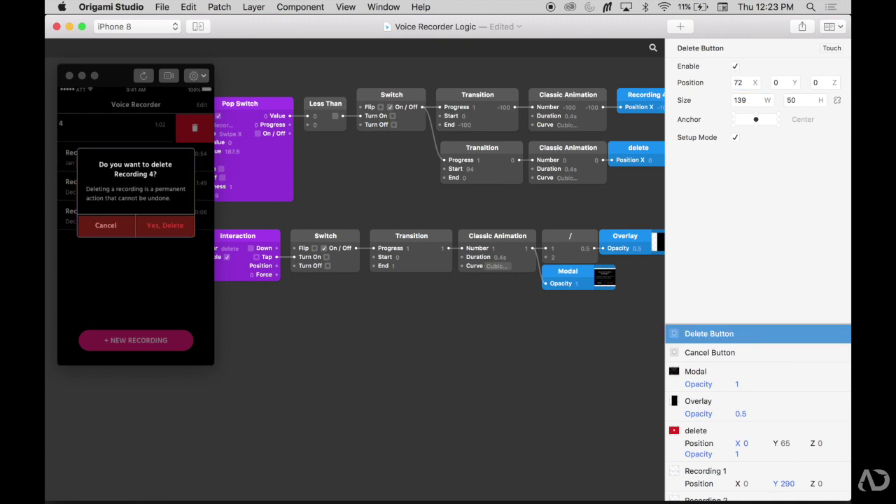
- Add a Tap interaction for the Cancel Button layer and place its patch below the delete layer's Interaction patch
click(581, 374)
scroll(596, 368, left, 5)
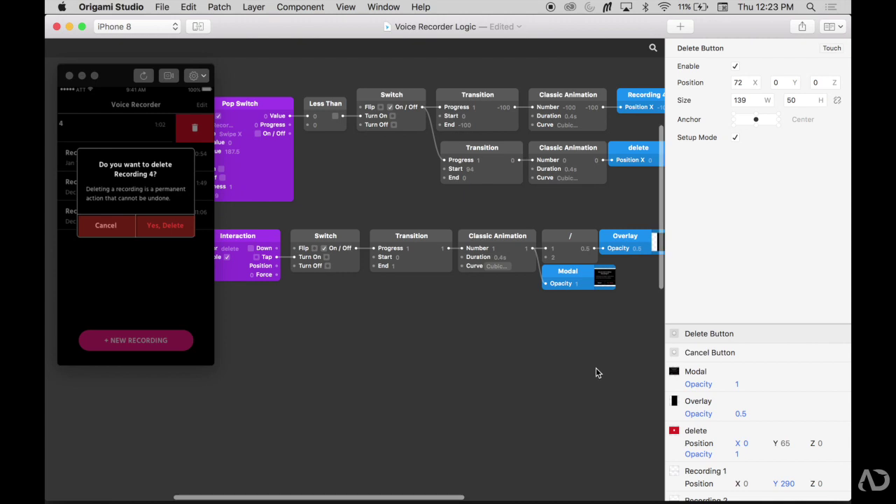
scroll(596, 369, down, 1)
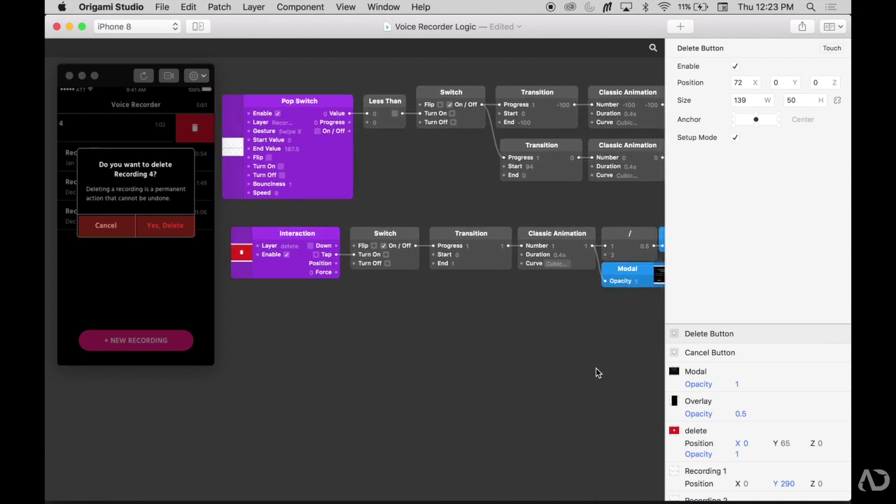
mouse_move(710, 357)
click(747, 352)
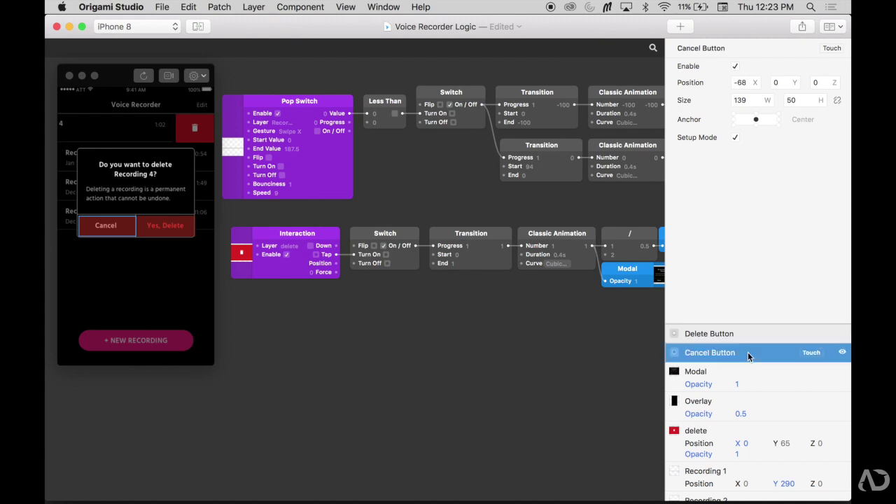
click(810, 354)
click(795, 375)
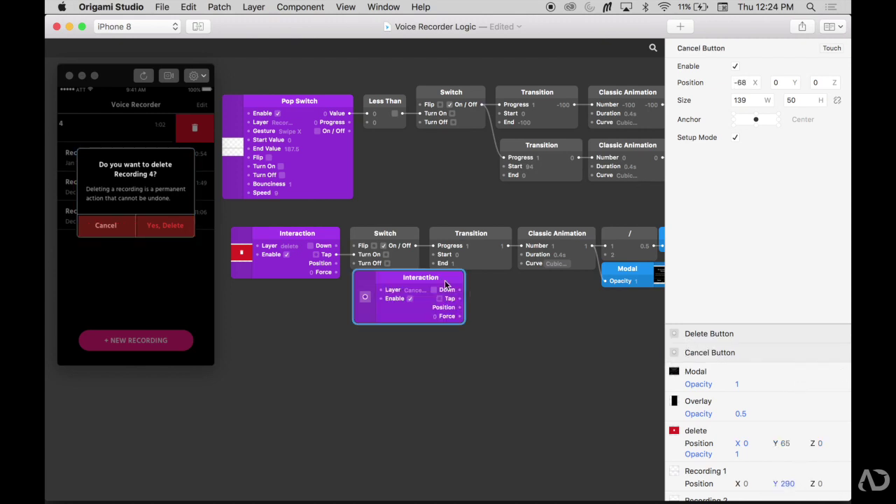
drag(446, 290, 327, 333)
click(109, 225)
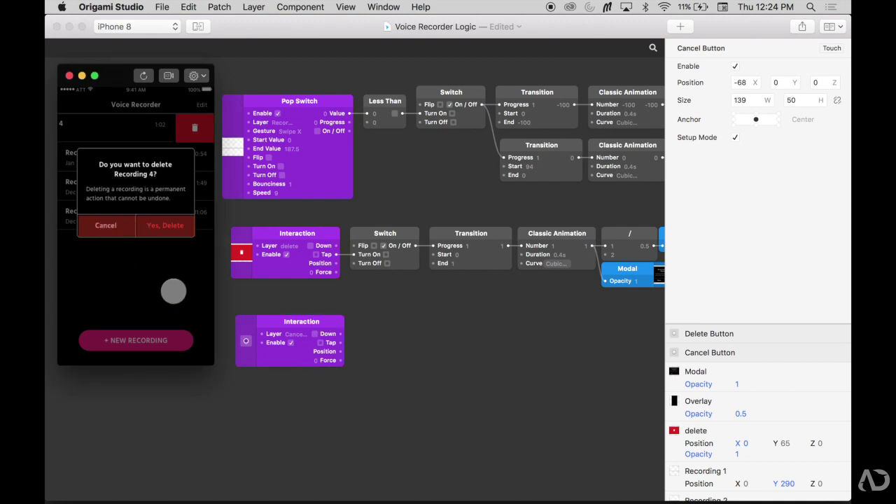
- Add a Tap interaction for the Overlay layer and place its patch below the Cancel Button's Interaction patch
click(753, 401)
click(808, 403)
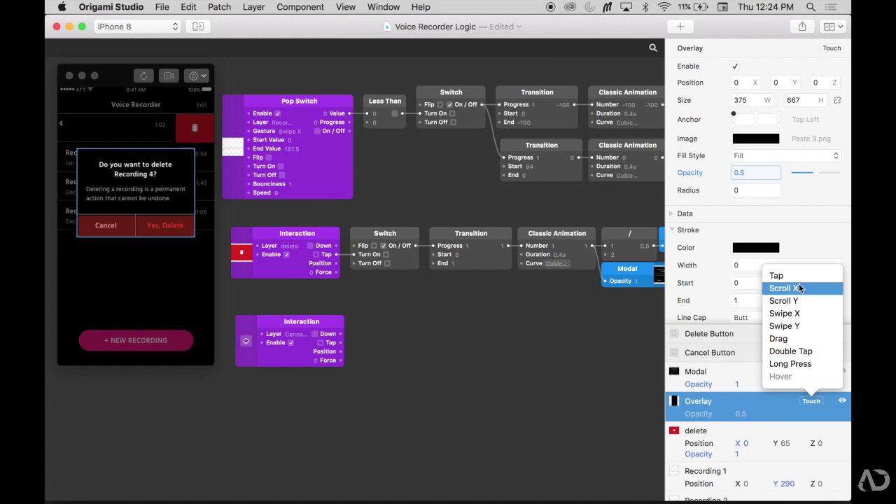
click(797, 276)
drag(420, 281, 303, 397)
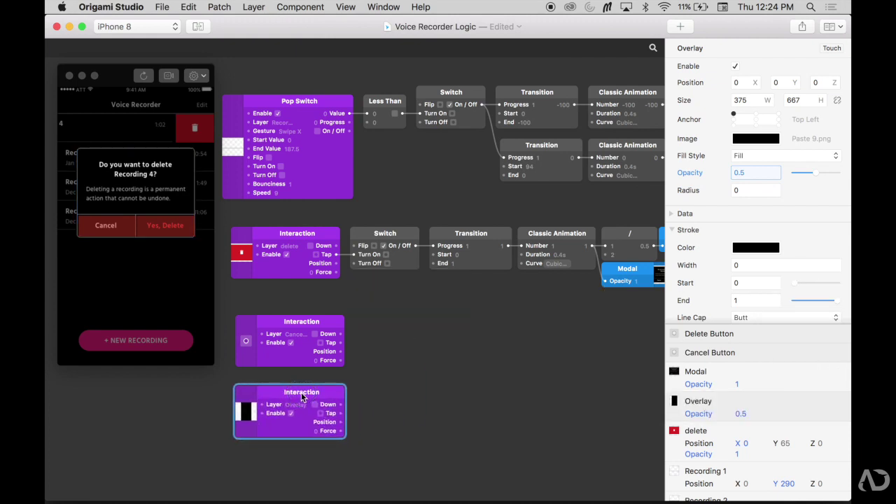
click(178, 298)
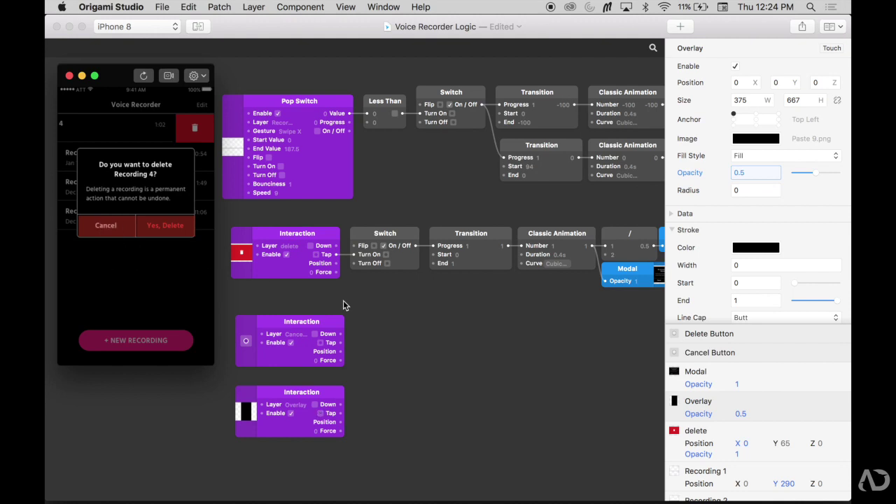
- Add an Or patch fed by the Tap outputs of the Cancel Button and Overlay interactions, and tighten the gap between both Interaction patches
click(379, 341)
double_click(379, 340)
text(or)
key(Return)
drag(389, 349, 362, 342)
drag(340, 413, 362, 351)
click(112, 262)
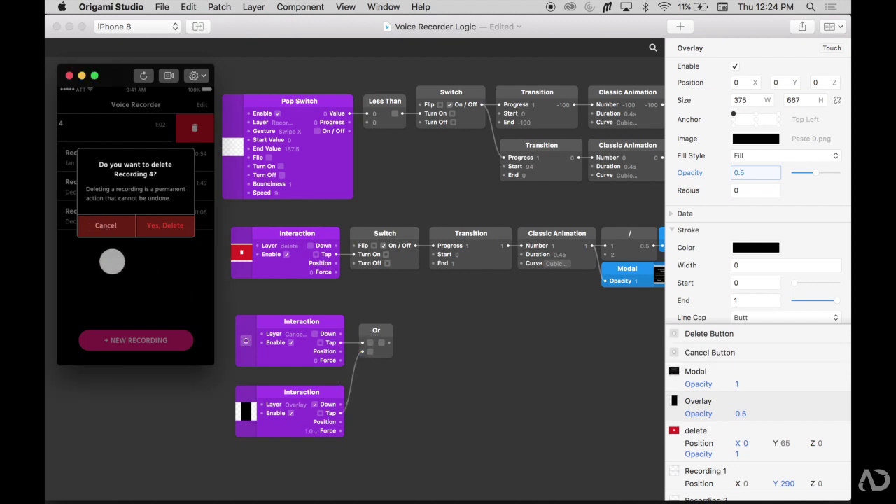
click(101, 226)
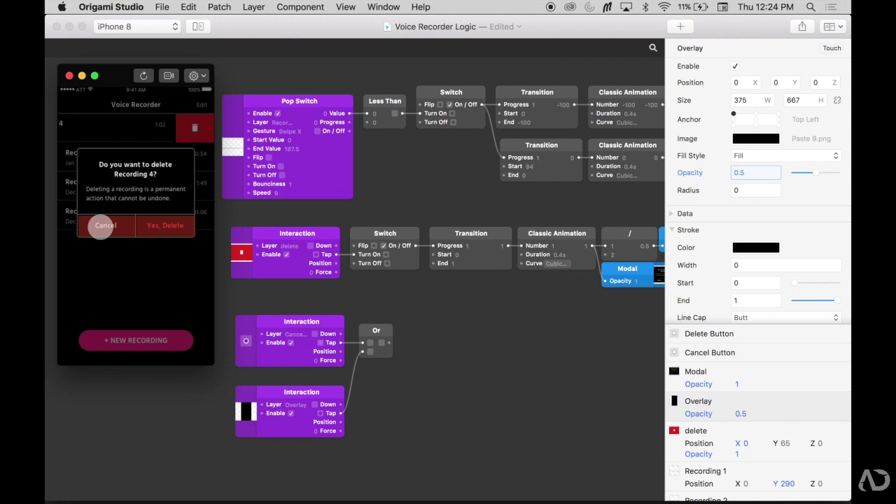
drag(280, 400, 280, 391)
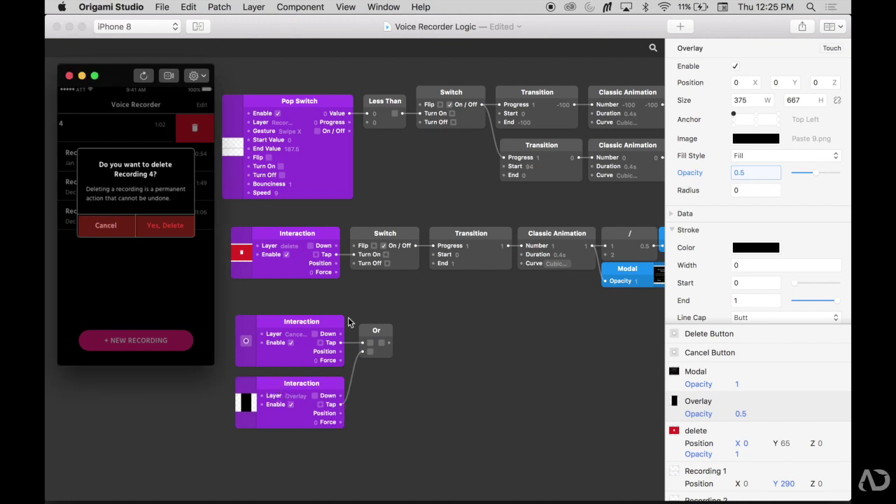
- Connect the Or output to Turn Off on the modal's Switch and tap the overlay in the preview
click(390, 344)
drag(390, 344, 354, 264)
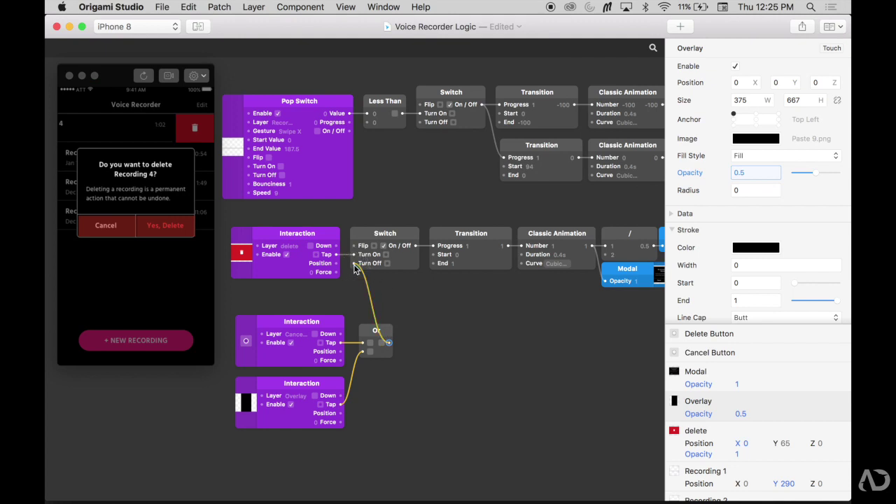
click(166, 264)
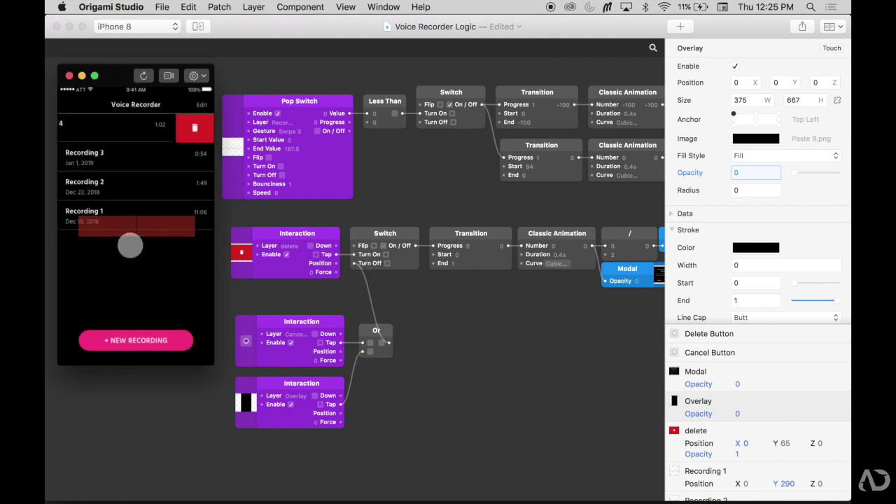
- Restart the preview, swipe Recording 4 aside, open the delete modal, and tap Cancel to check how the row behaves
click(715, 352)
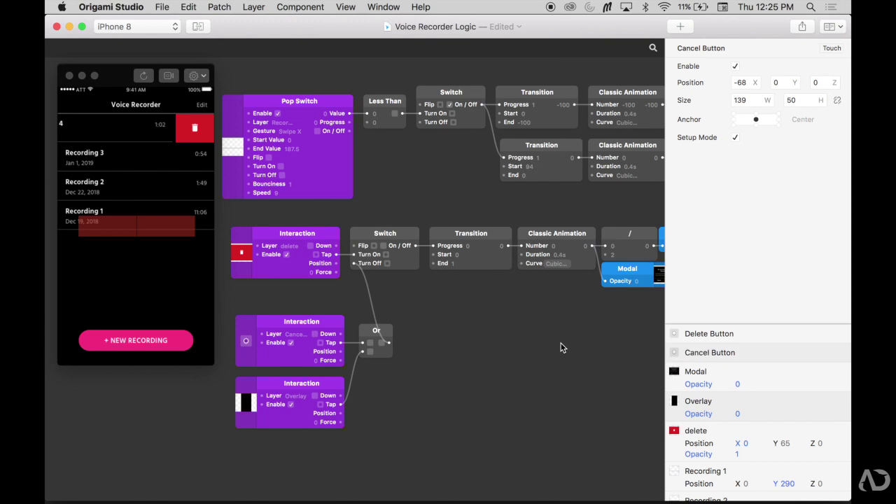
click(143, 75)
drag(178, 126, 88, 133)
click(179, 137)
click(110, 224)
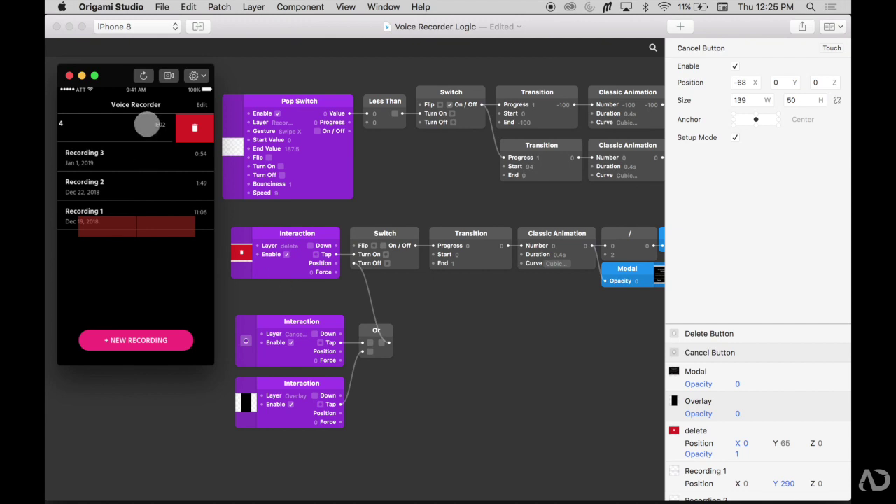
- Connect the Or output to Turn Off on Recording 4's swipe Switch as well and test Cancel in the restarted preview
drag(390, 343, 422, 129)
click(144, 75)
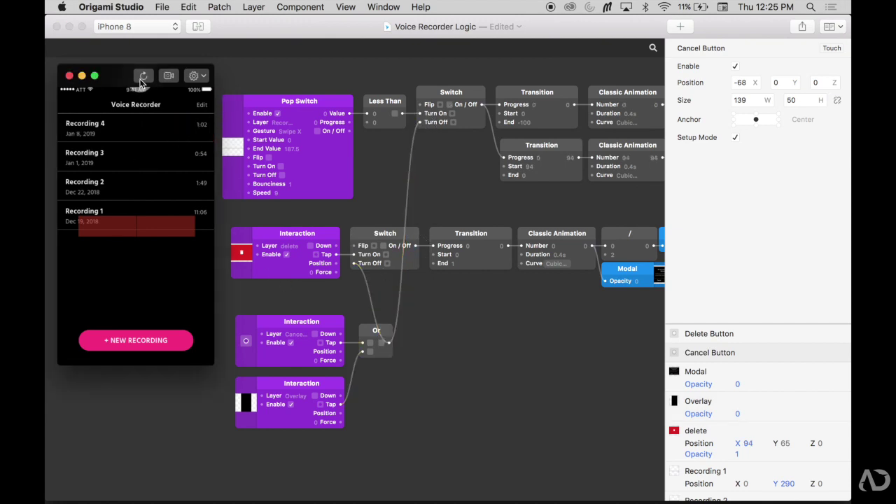
drag(152, 139, 81, 135)
click(201, 127)
click(113, 224)
click(408, 334)
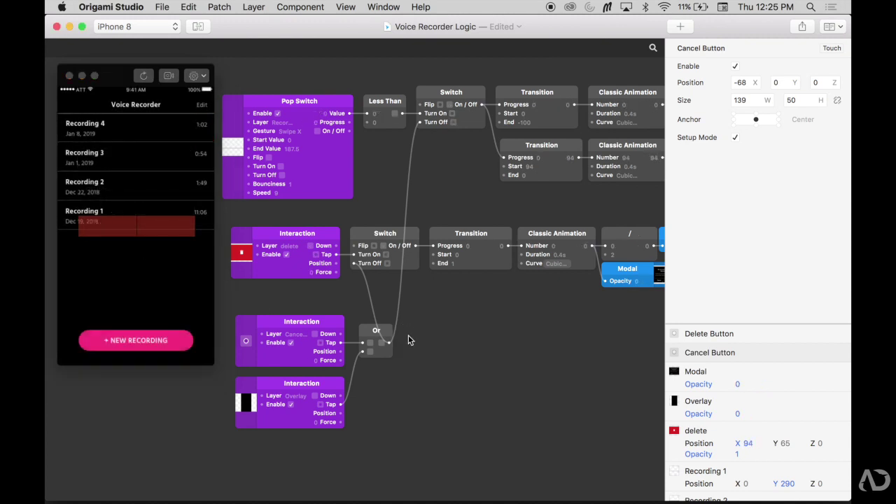
- Turn off Setup Mode for the Cancel Button and Delete Button hit areas
click(732, 335)
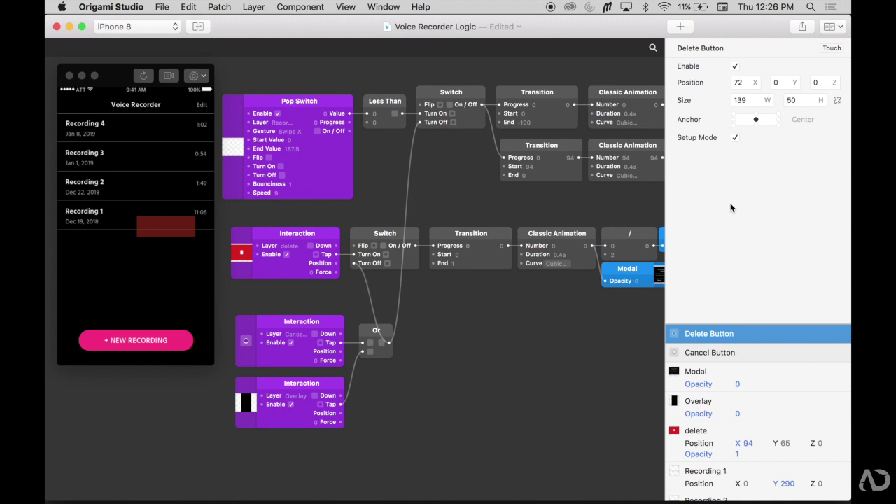
click(734, 138)
click(162, 131)
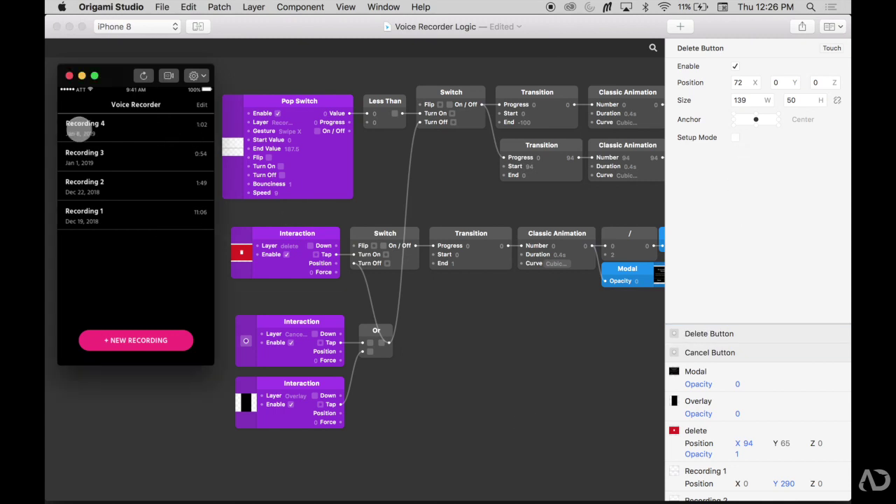
- Swipe Recording 4 in the preview, cancel its deletion in the modal, and reopen the modal with the trash button
drag(122, 130, 70, 130)
click(196, 127)
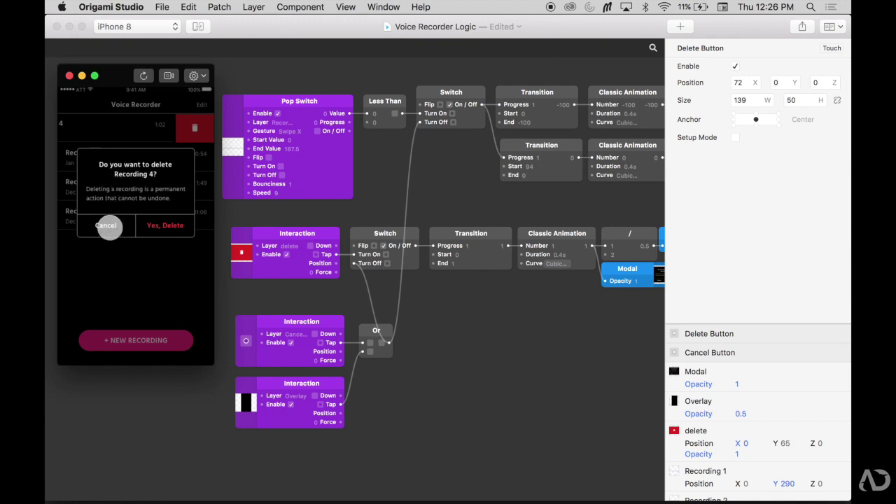
click(109, 225)
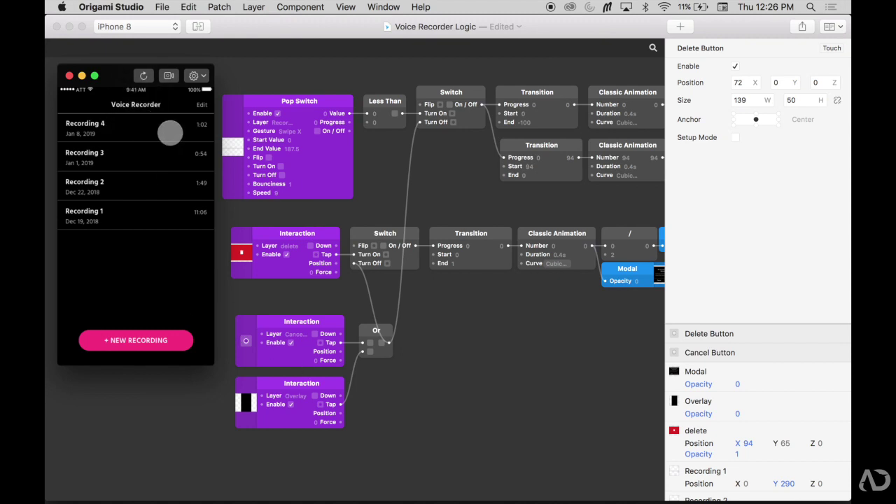
drag(170, 134, 80, 133)
click(187, 130)
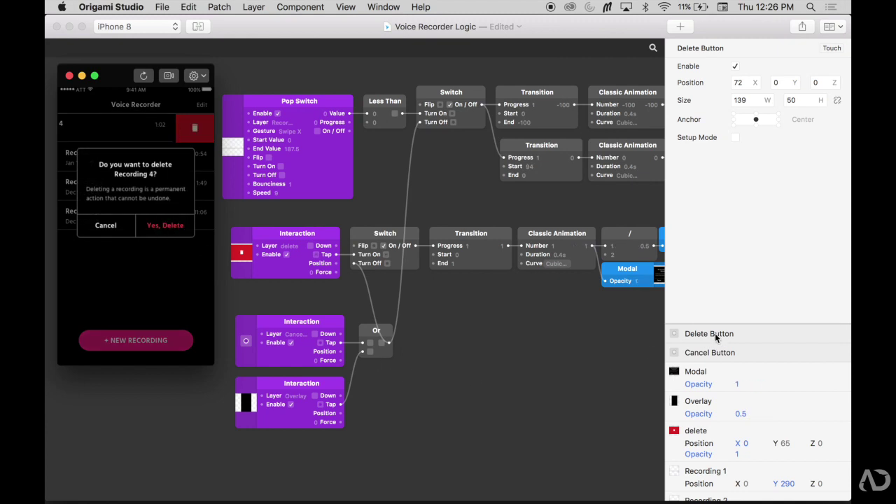
- Add a Tap interaction for the Delete Button layer and connect its Tap output to Turn On of Recording 4's deletion Switch
click(738, 332)
click(810, 334)
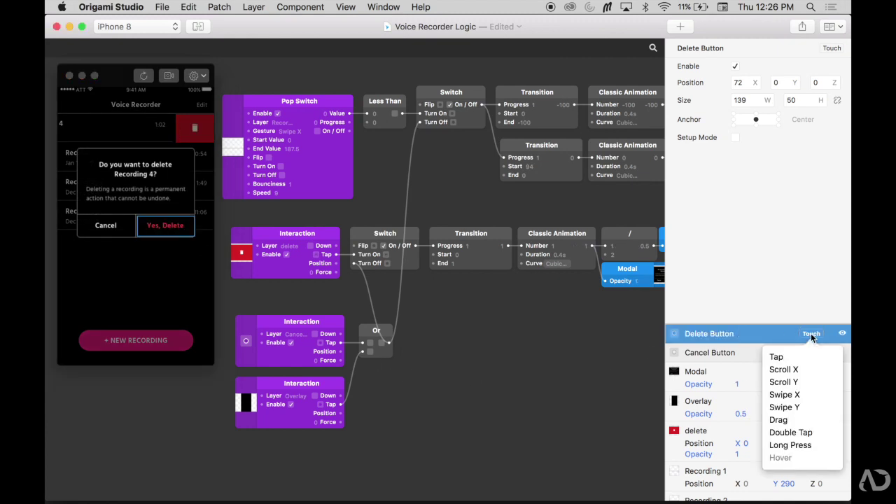
click(805, 355)
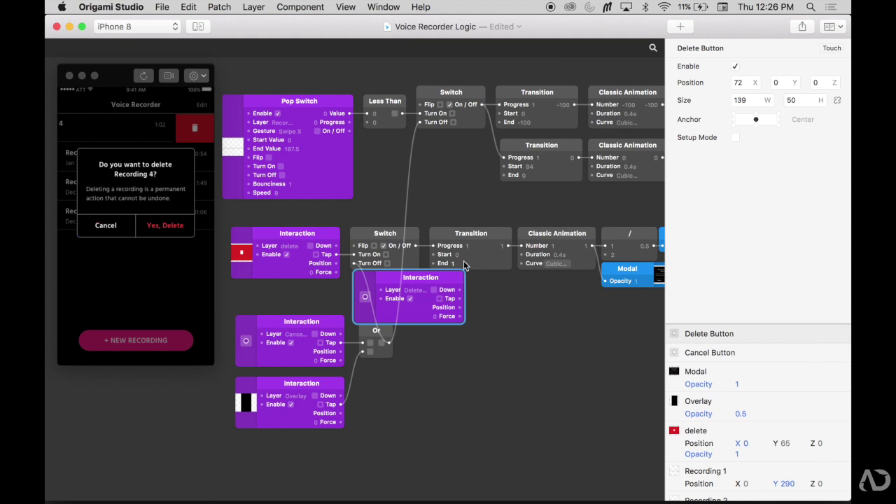
drag(450, 279, 368, 442)
scroll(367, 443, down, 3)
scroll(367, 443, down, 2)
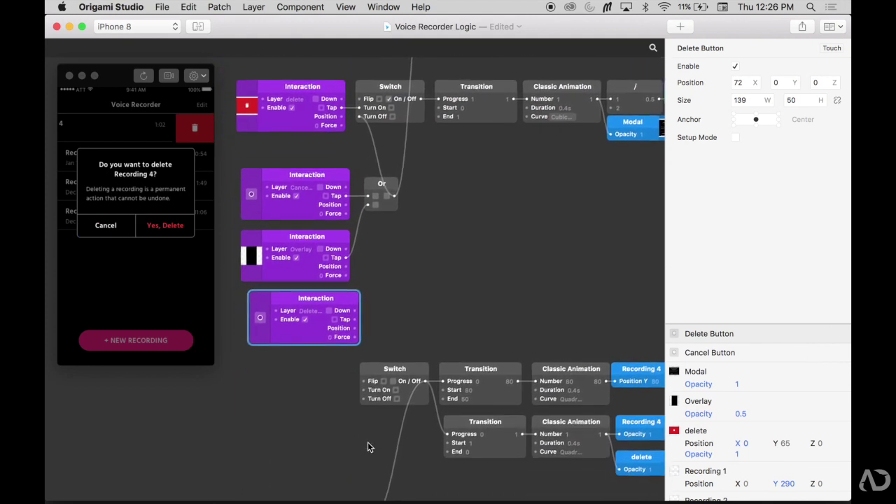
drag(347, 301, 363, 394)
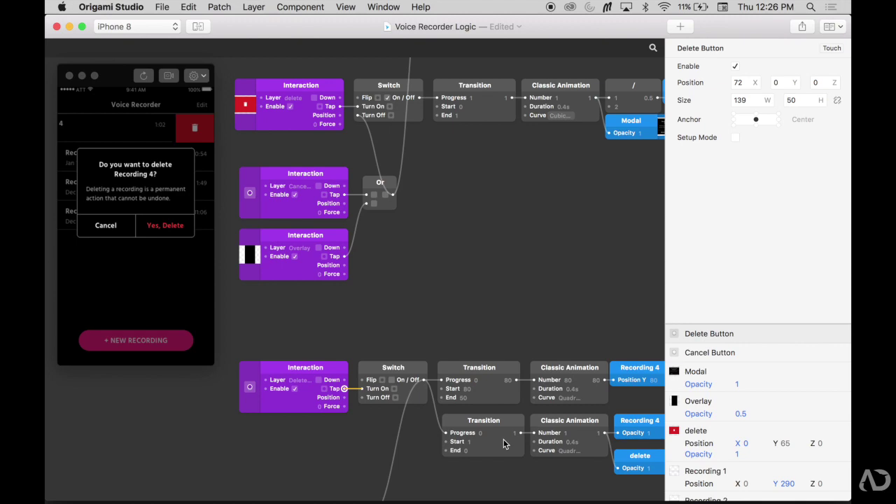
- Connect the Delete Button's Tap output to Turn Off on the modal's Switch, combining it with the existing connection through a new Or patch
scroll(503, 439, down, 10)
scroll(503, 439, right, 4)
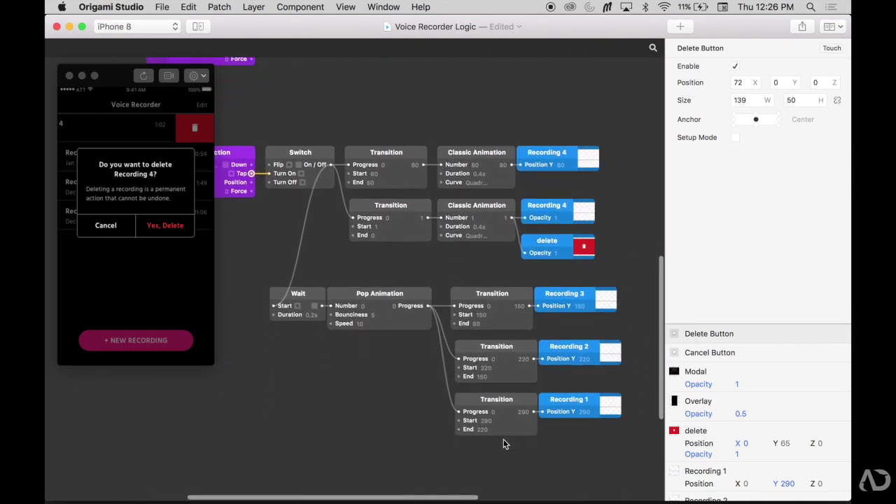
scroll(504, 439, up, 14)
scroll(503, 438, left, 5)
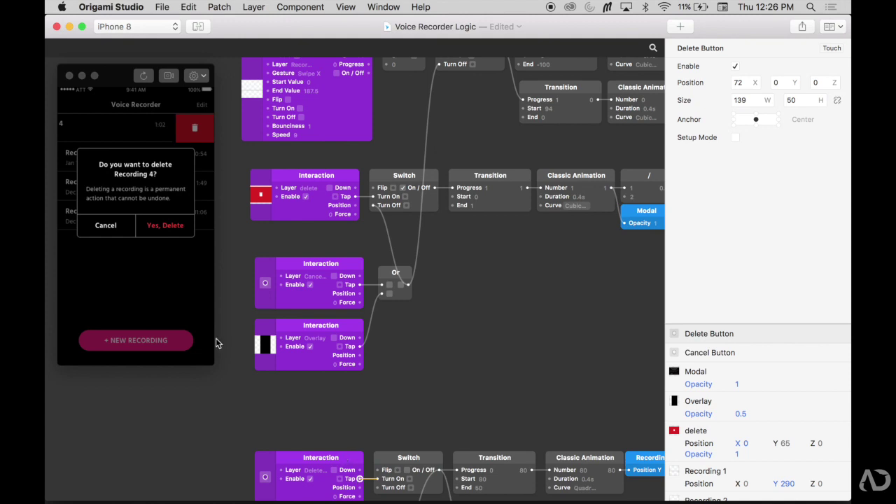
scroll(359, 479, down, 2)
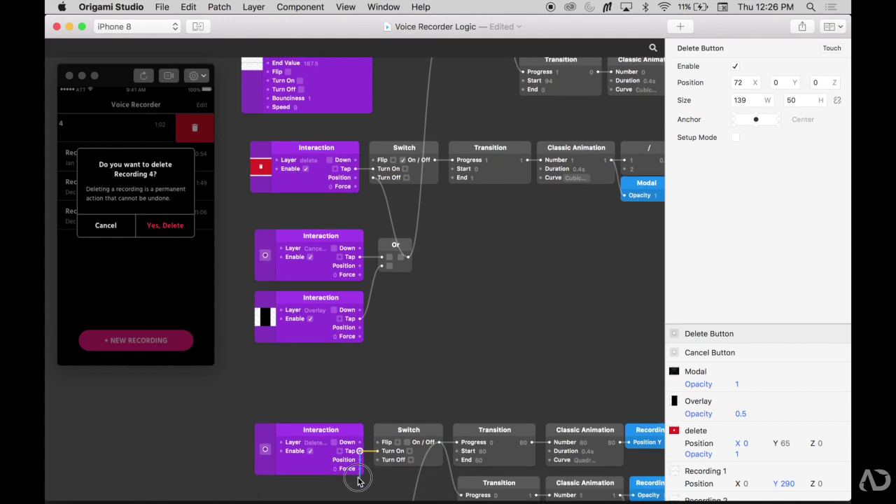
drag(359, 446, 374, 176)
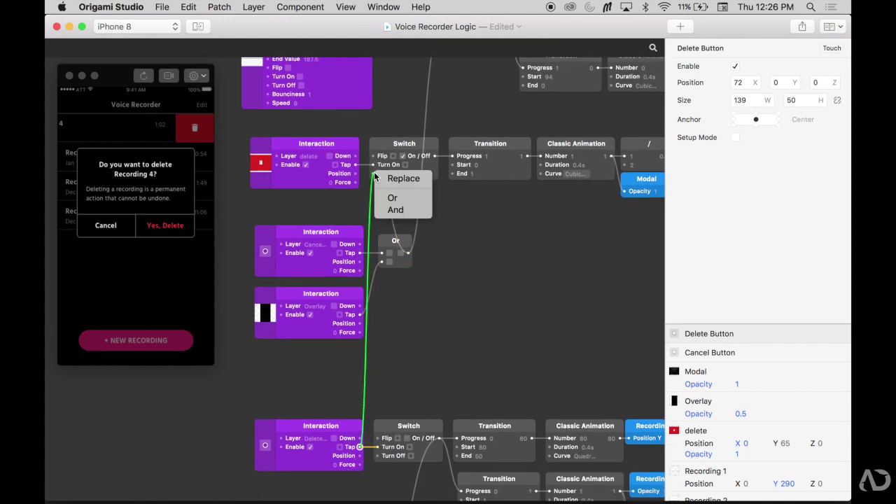
click(392, 198)
drag(241, 200, 390, 201)
click(415, 301)
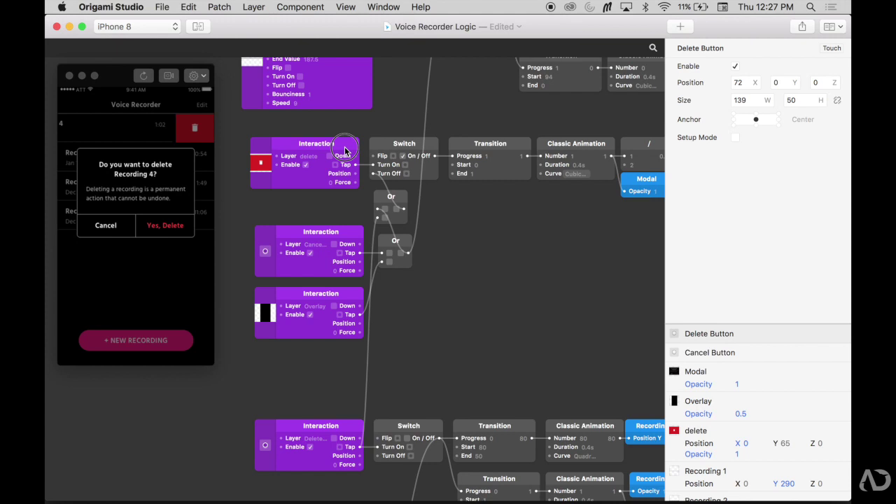
- Move the delete layer's Interaction patch and the new Or patch further left of the modal's Switch to untangle the connections
drag(345, 151, 308, 151)
drag(391, 198, 342, 181)
click(381, 201)
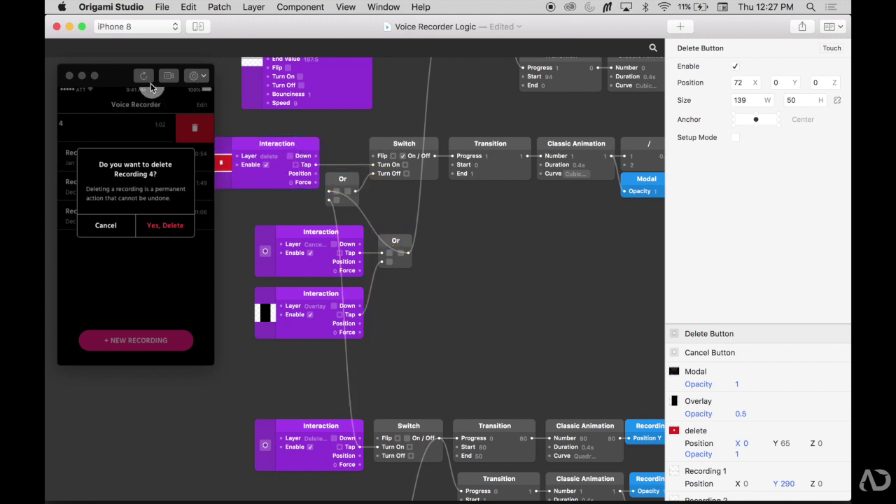
- Restart the preview, swipe Recording 4, open the modal, and choose Yes, Delete to test the full deletion flow
click(151, 87)
drag(171, 130, 110, 130)
click(195, 128)
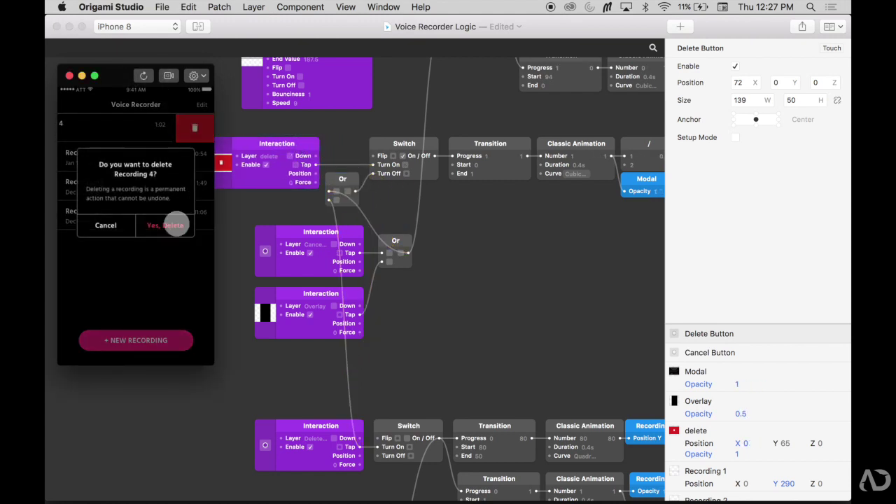
click(172, 225)
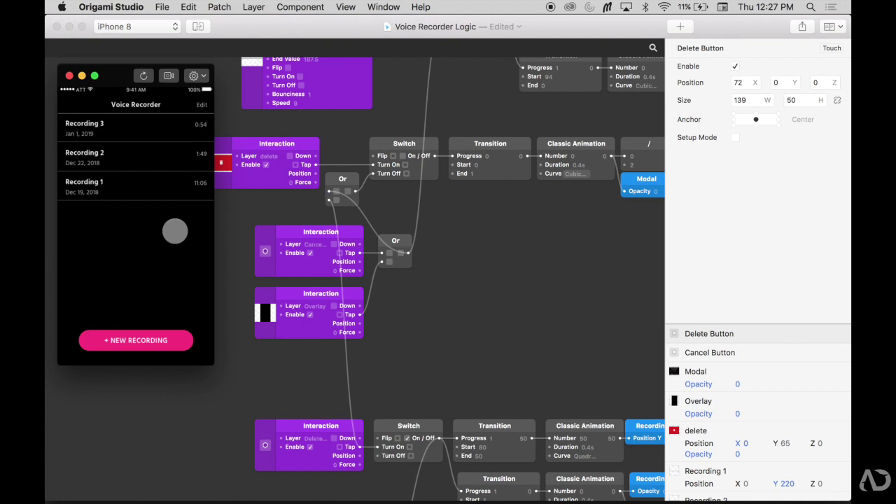
- Restart the preview, open the delete modal from the swiped Recording 4, and test dismissing it with a tap on the overlay
click(144, 76)
drag(165, 133, 88, 129)
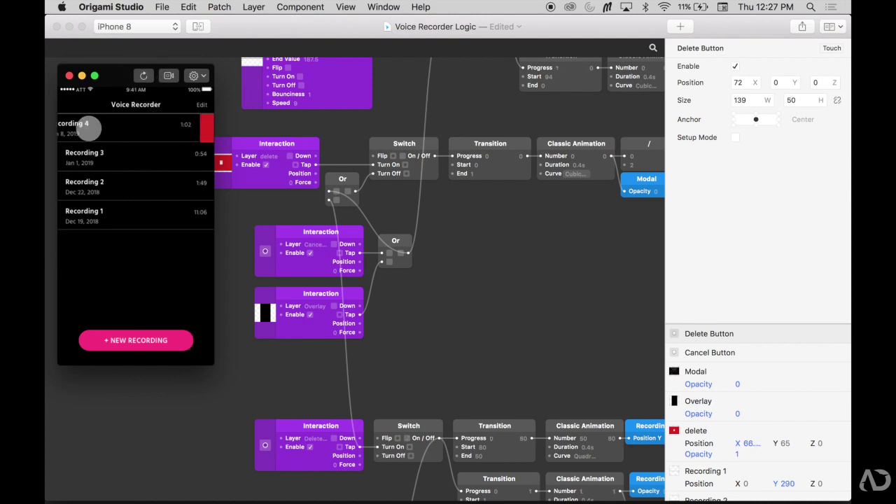
click(191, 129)
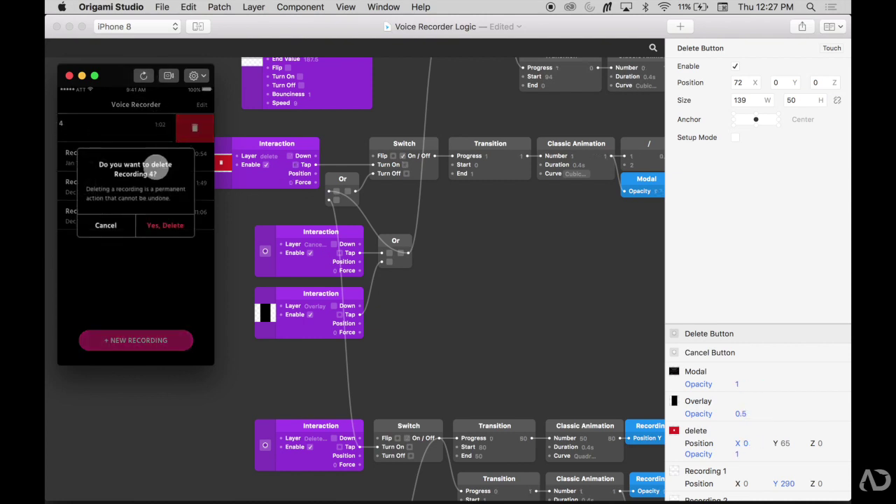
click(113, 265)
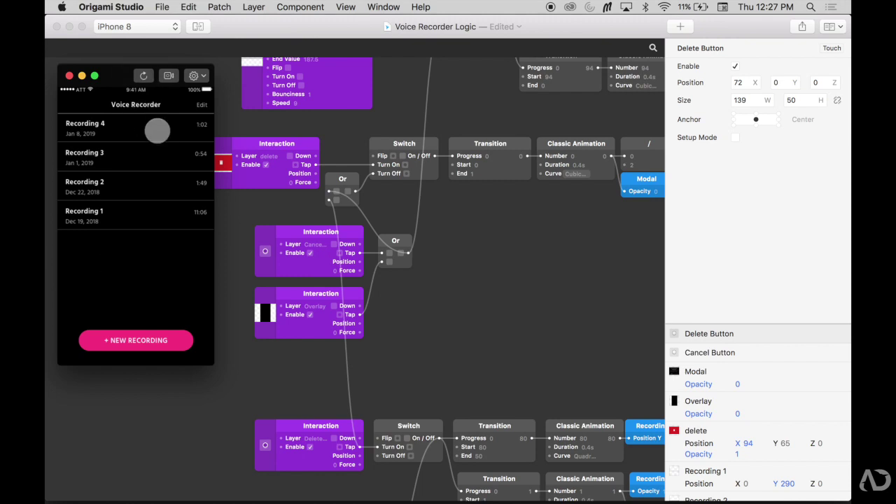
- Reopen Recording 4's delete modal and test how it responds to taps on the modal's own body
drag(167, 127, 77, 123)
click(192, 126)
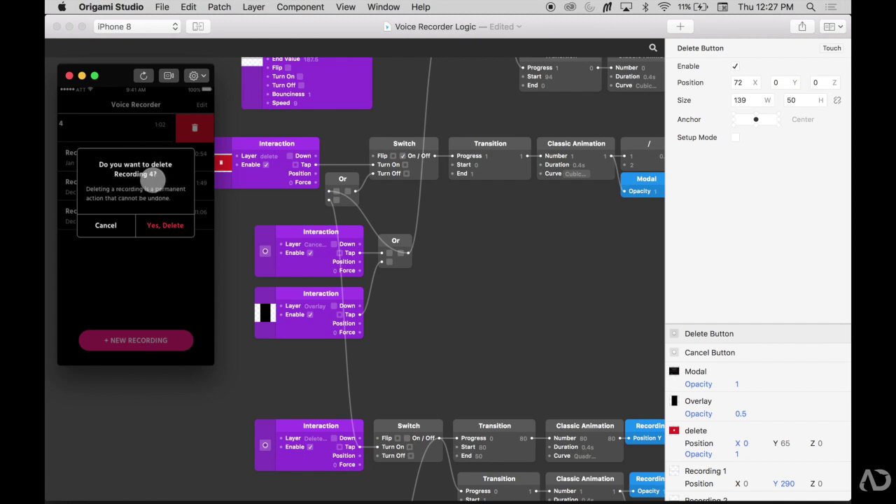
click(152, 180)
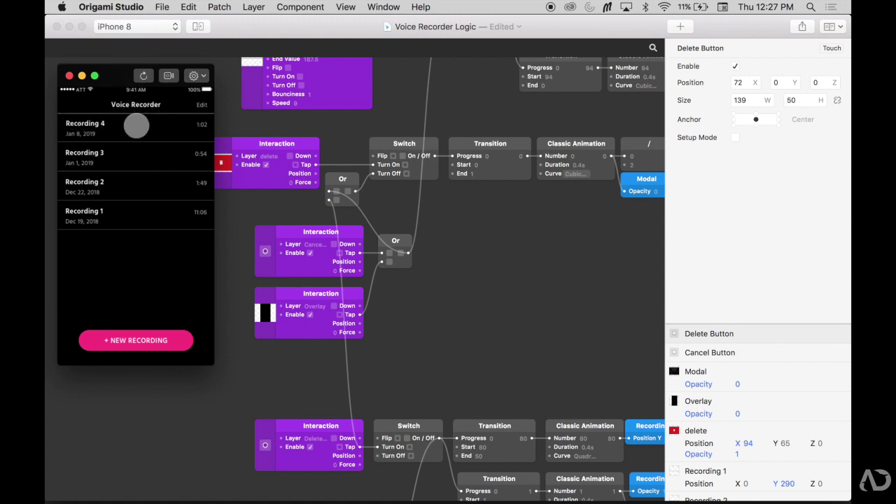
drag(136, 126, 46, 131)
click(189, 128)
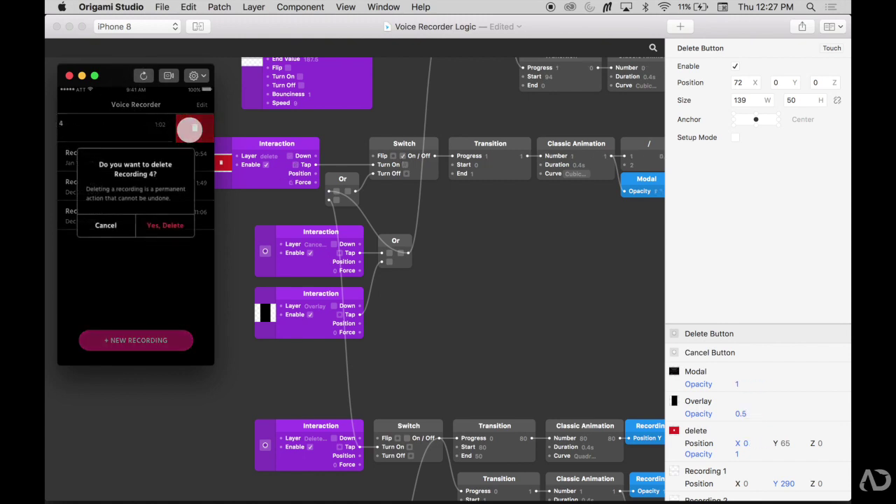
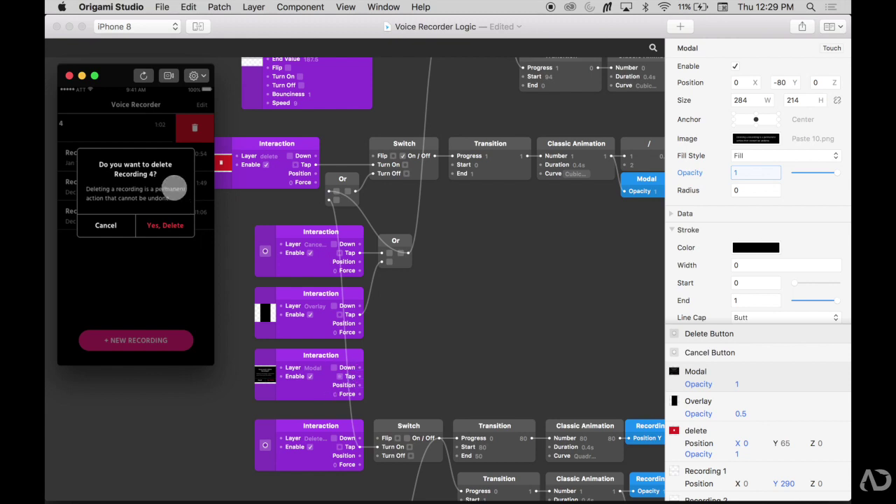
click(174, 183)
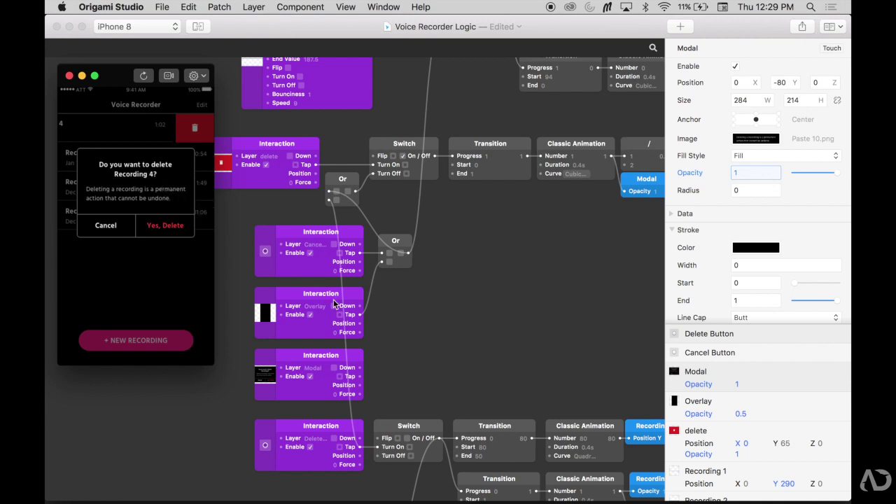
- Add a Not patch beside the Modal layer's Interaction patch and connect the Modal's Tap output to it
double_click(396, 374)
text(not)
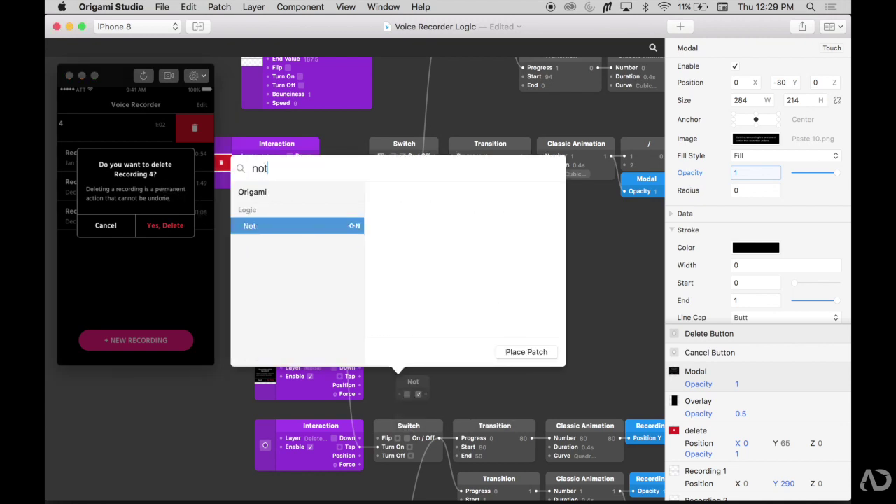
key(Return)
drag(422, 381, 374, 376)
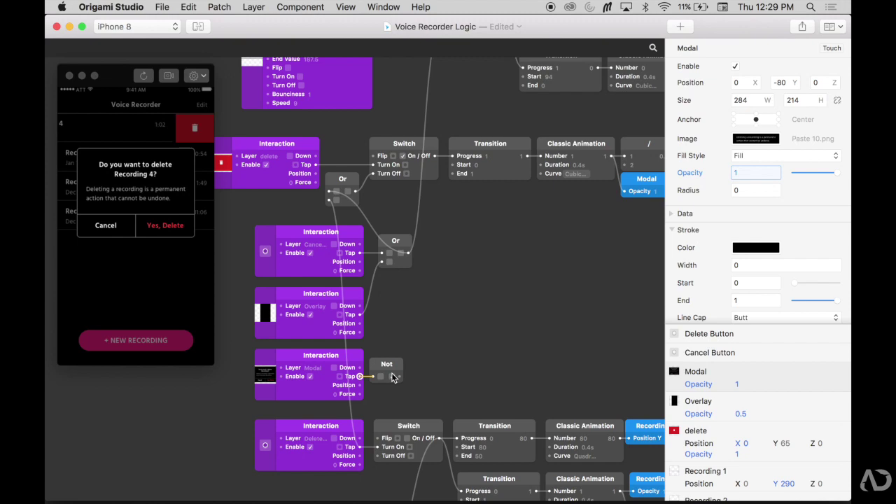
- Add an And patch fed by the Not output and the Or output that combines the Cancel Button and Overlay taps
scroll(435, 325, up, 3)
scroll(436, 325, right, 2)
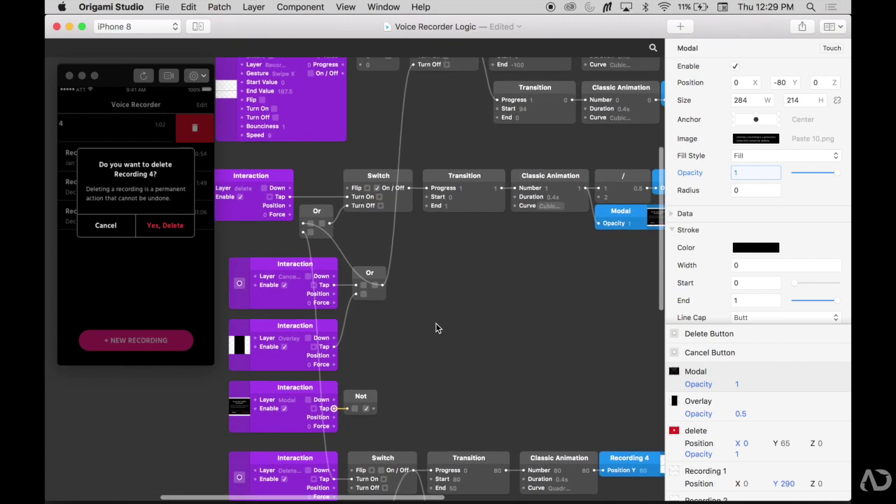
scroll(435, 327, up, 3)
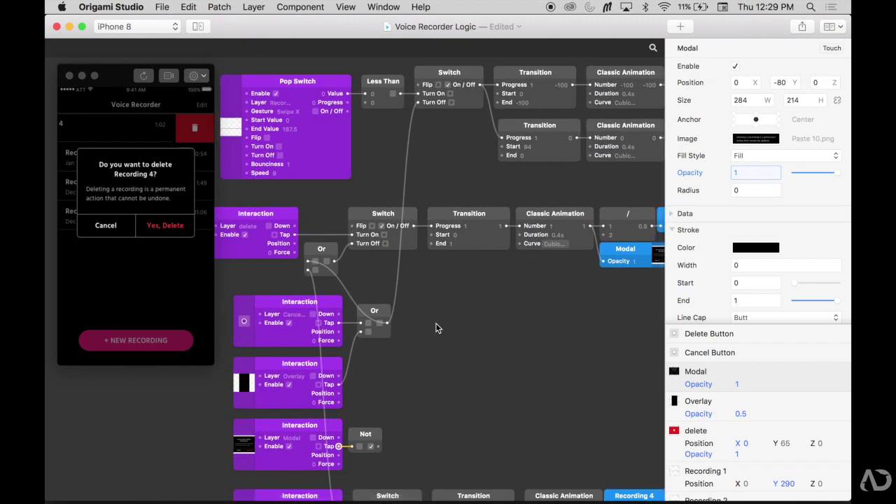
double_click(421, 321)
text(and)
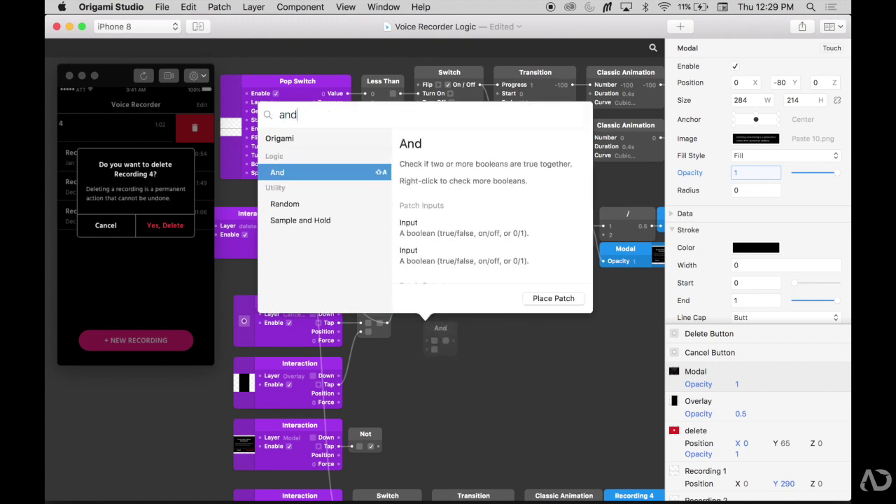
key(Return)
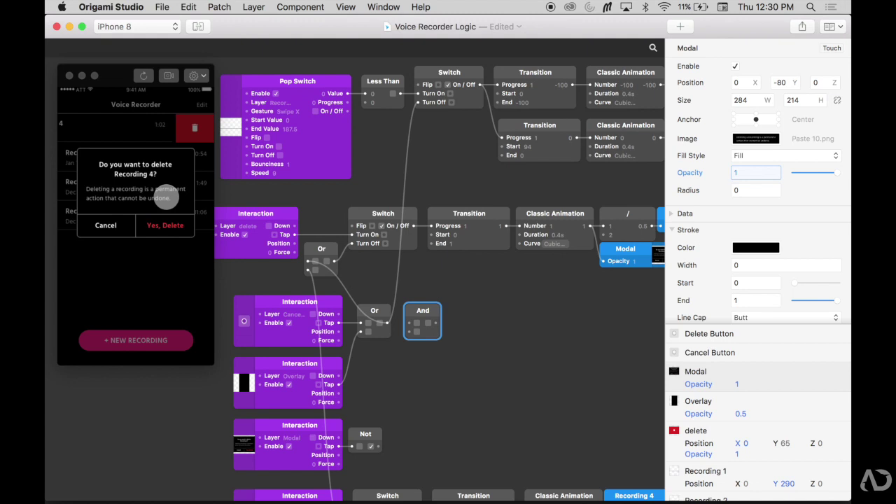
drag(387, 323, 410, 322)
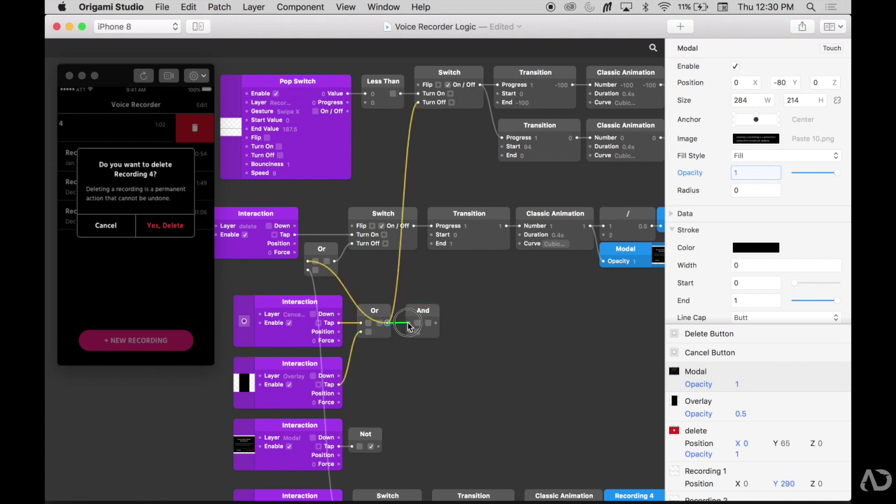
drag(378, 446, 417, 331)
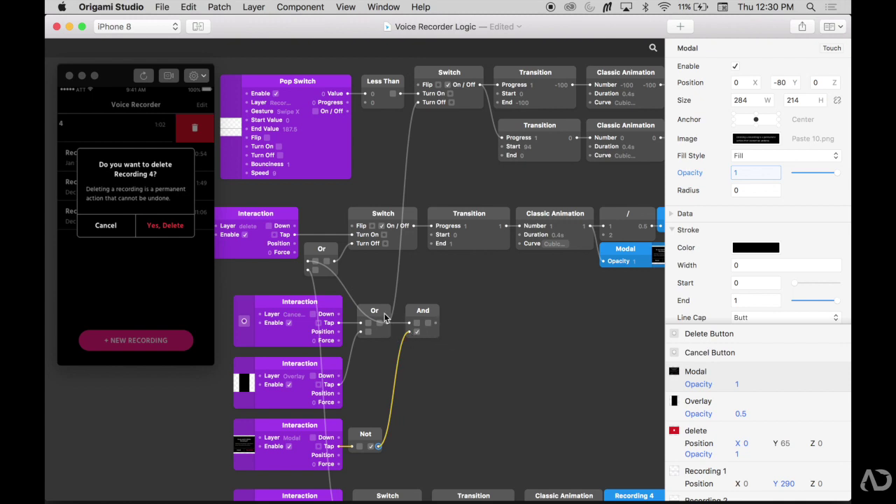
- Route the And output to the Or patch before the modal's Switch and to Turn Off on the swipe Switch
click(435, 323)
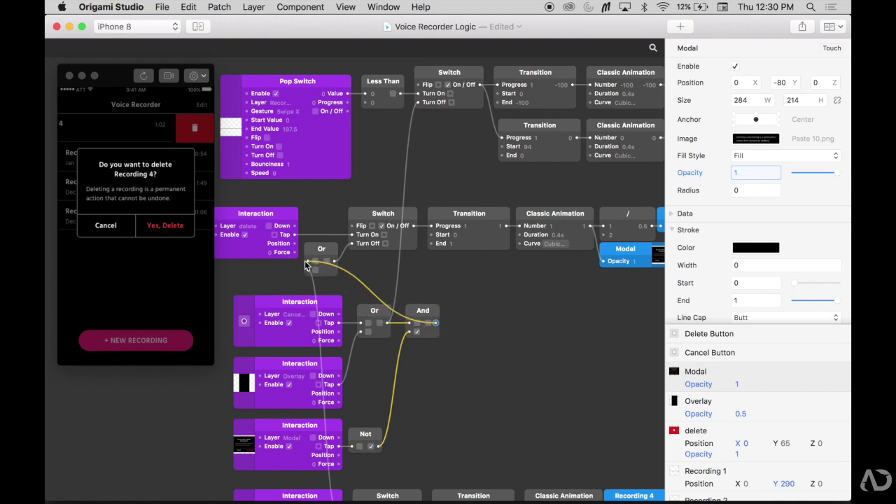
drag(434, 322, 416, 105)
click(461, 324)
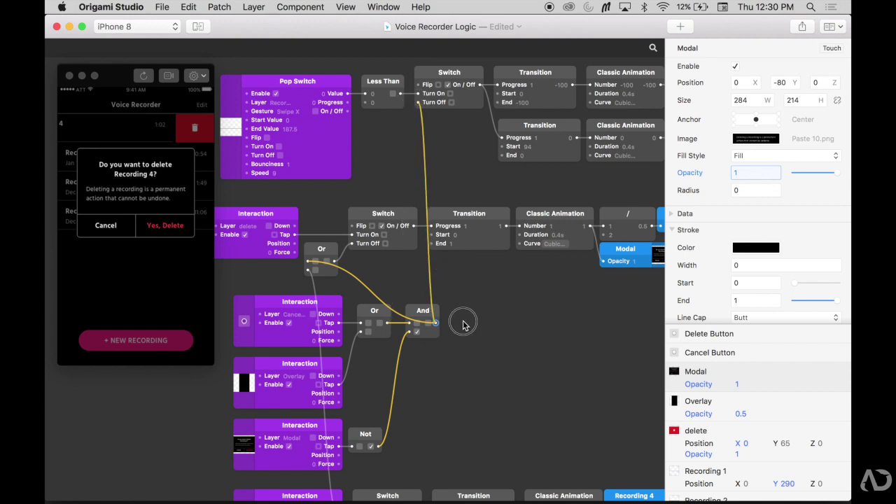
- Restart the preview, open Recording 4's delete modal, and tap its title and text repeatedly to test the new logic
click(142, 77)
drag(172, 131, 187, 130)
click(194, 128)
click(143, 181)
click(142, 180)
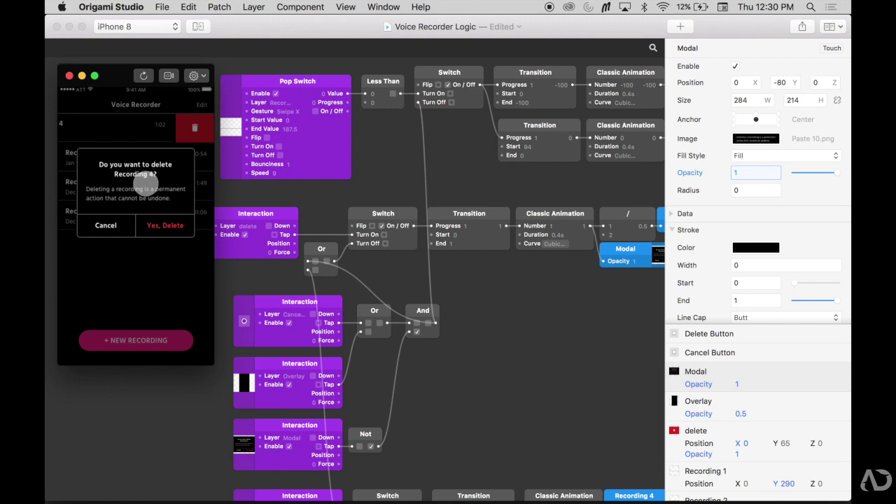
click(145, 180)
click(145, 181)
click(145, 181)
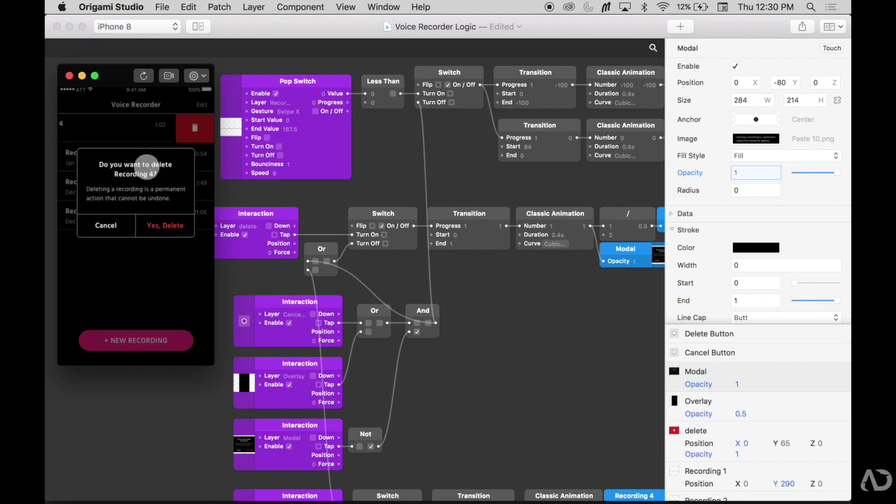
click(145, 165)
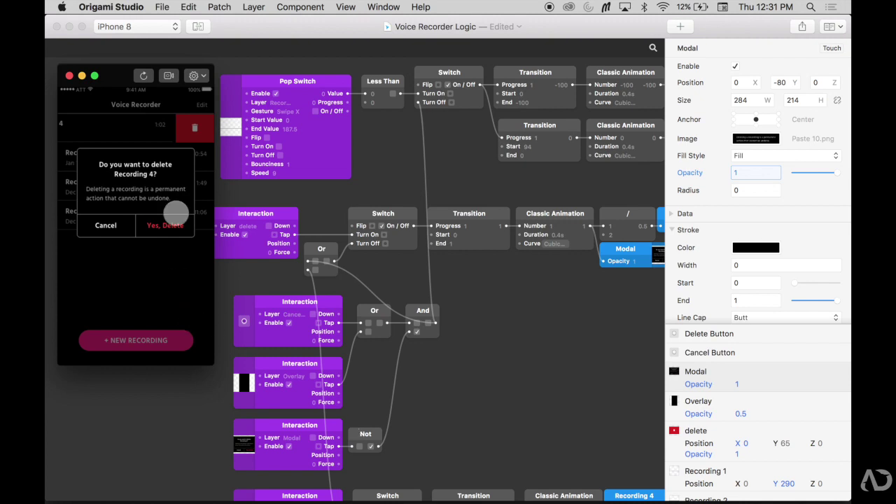
click(179, 188)
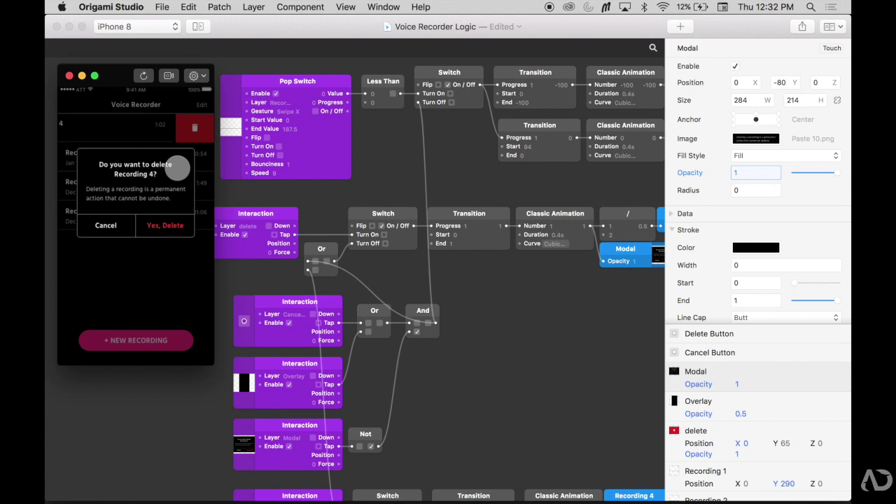
- Test dismissing the delete modal with Cancel and, after restarting the preview, with a tap on the overlay
click(105, 224)
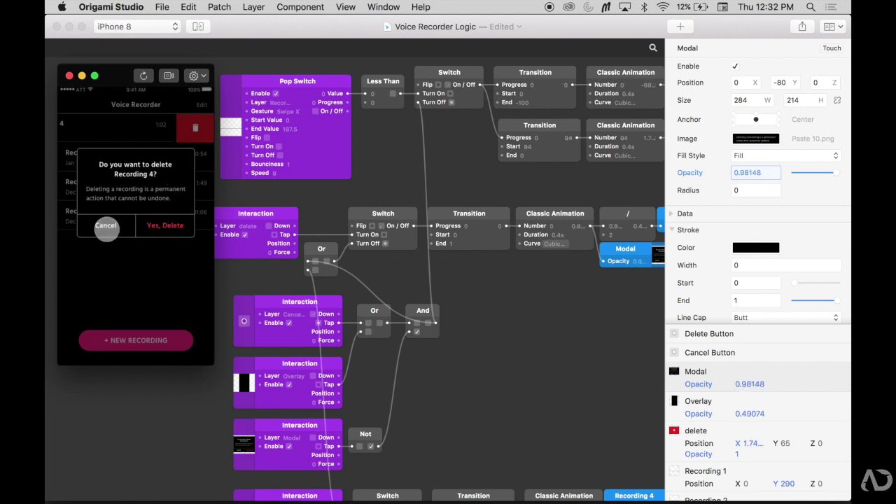
click(141, 74)
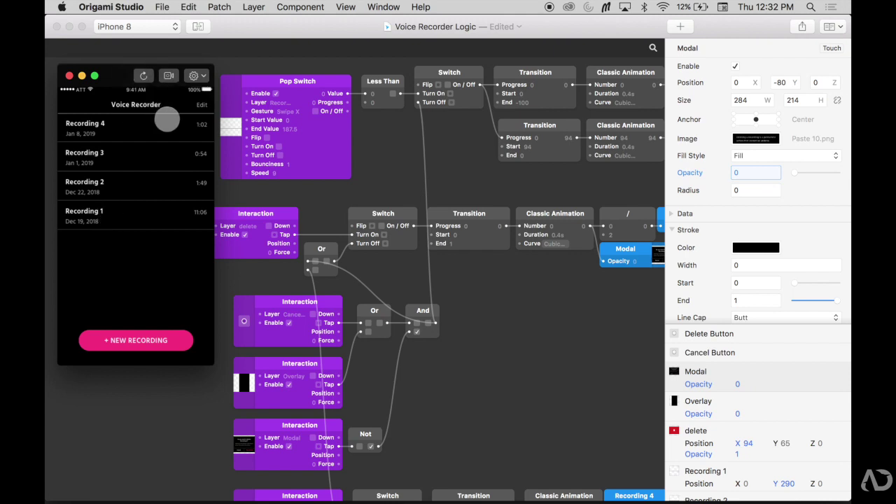
drag(97, 123, 134, 130)
click(194, 128)
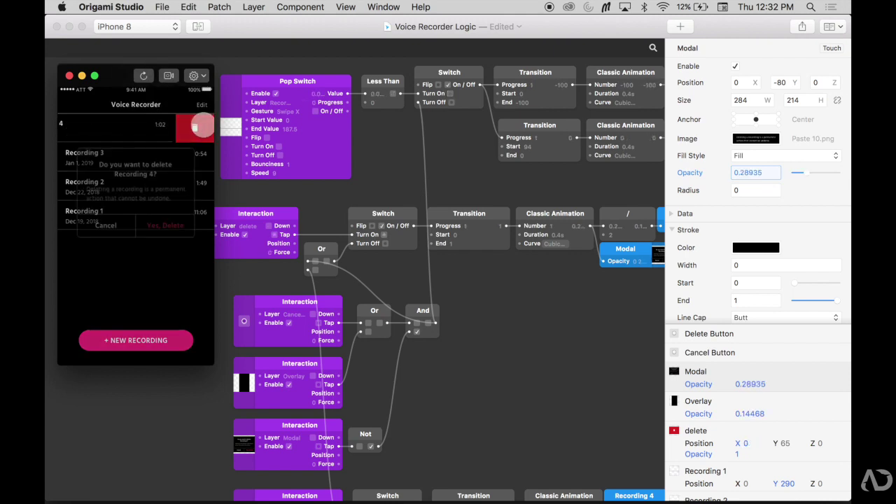
click(152, 283)
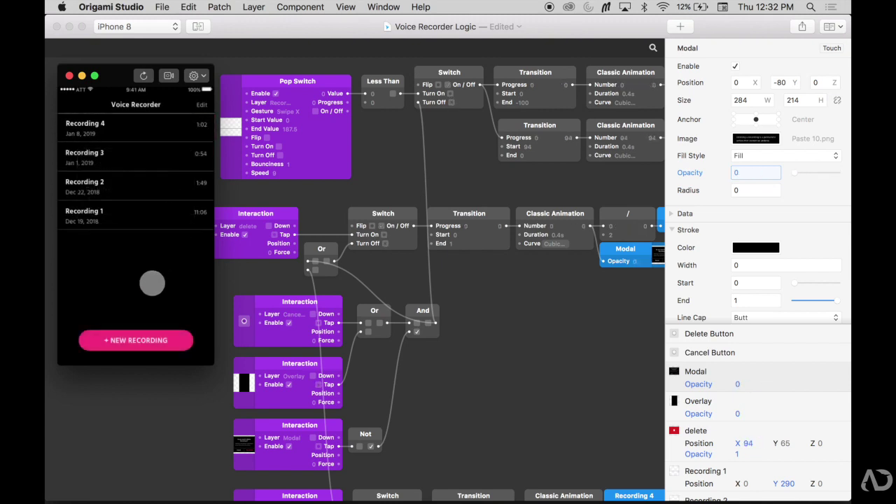
- Swipe Recording 4, open the delete modal, and choose Yes, Delete to test the deletion
drag(165, 127, 88, 122)
click(194, 132)
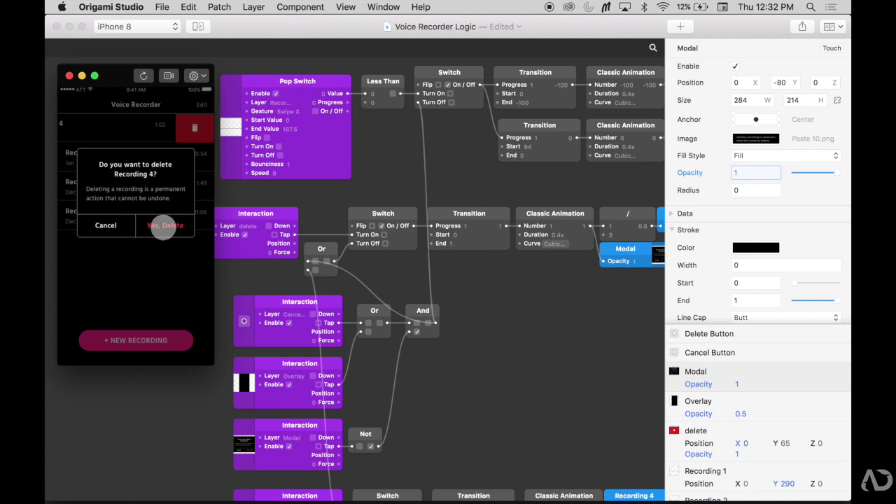
click(160, 225)
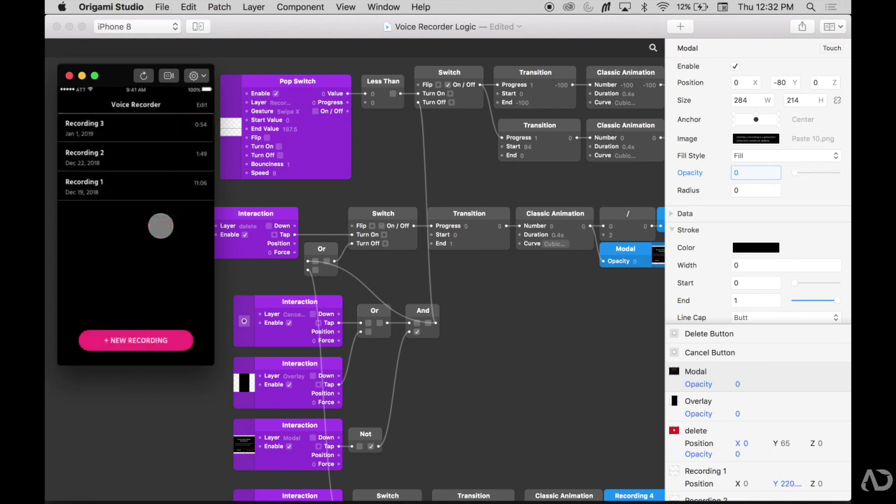
click(480, 317)
scroll(480, 320, down, 3)
scroll(481, 320, down, 1)
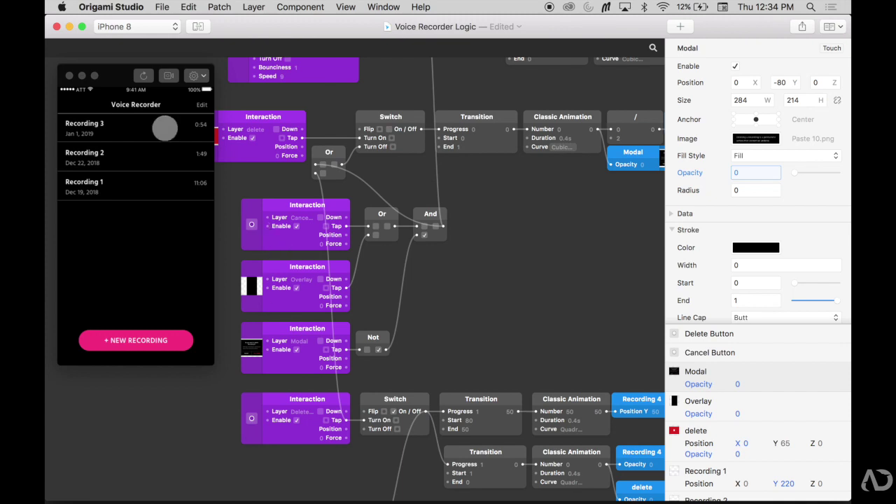
- Restart the preview and retest dismissing Recording 4's delete modal, first with Cancel and again through the overlay
click(144, 77)
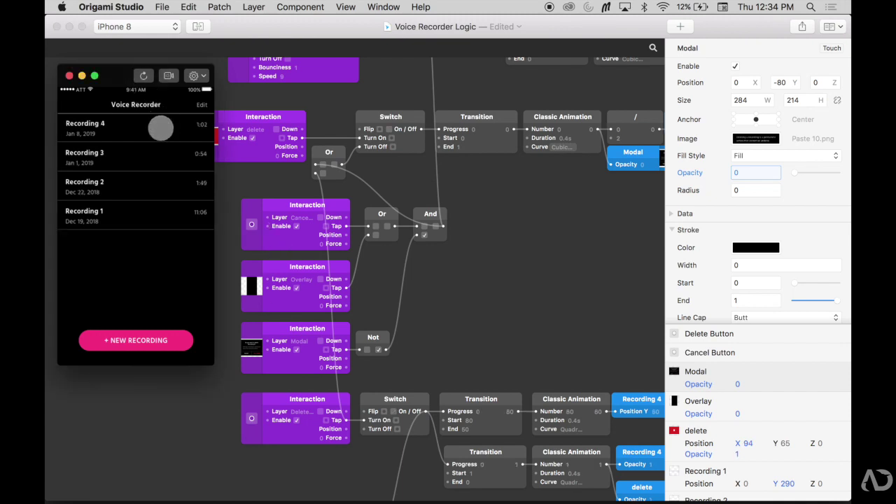
drag(161, 128, 143, 129)
click(186, 130)
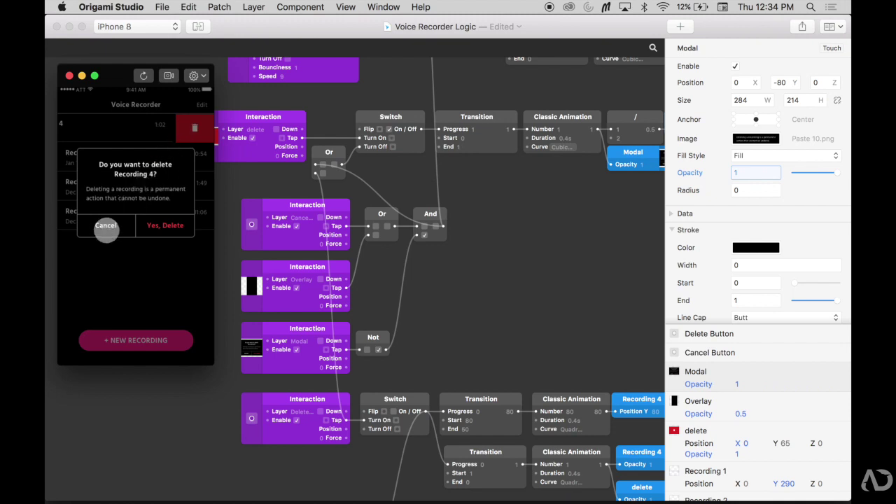
click(106, 226)
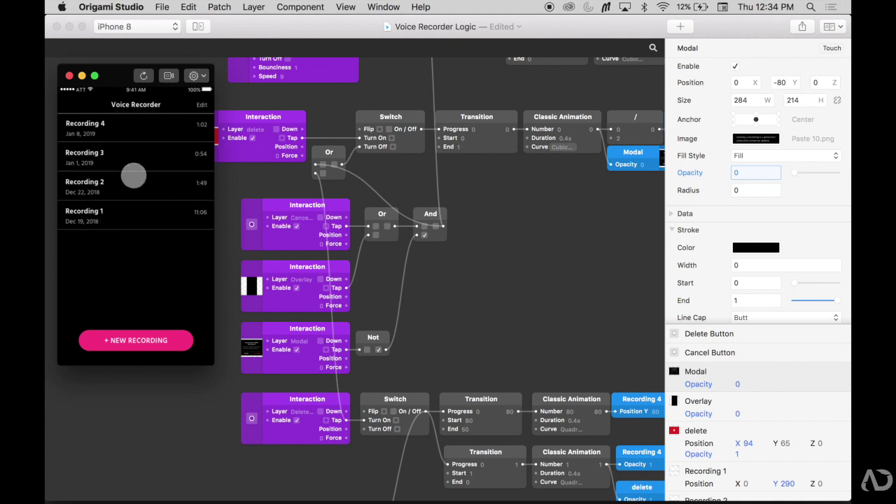
drag(172, 130, 87, 129)
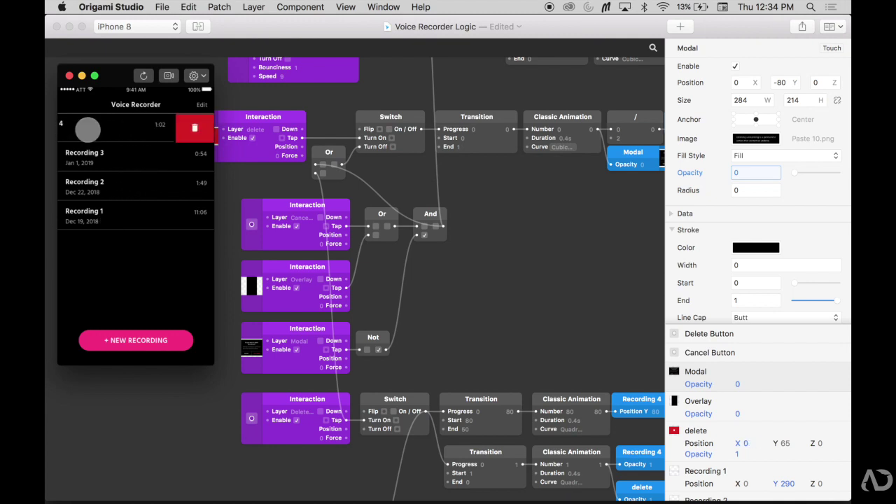
click(195, 129)
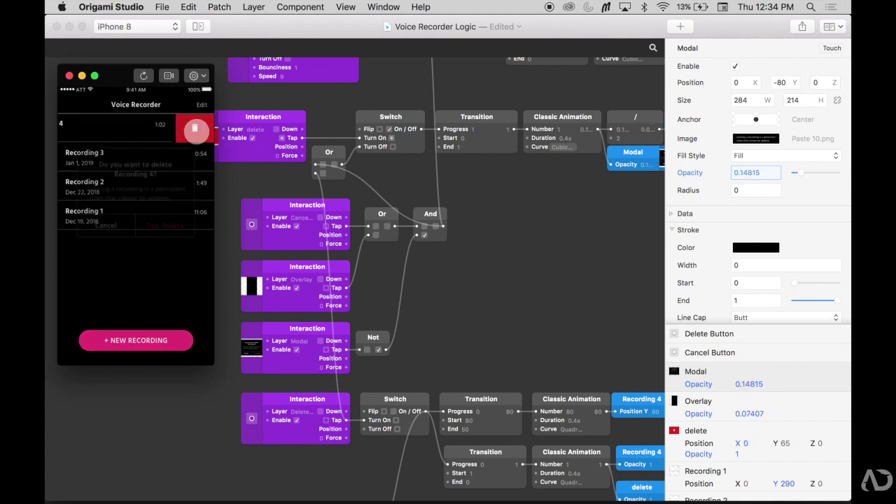
click(153, 280)
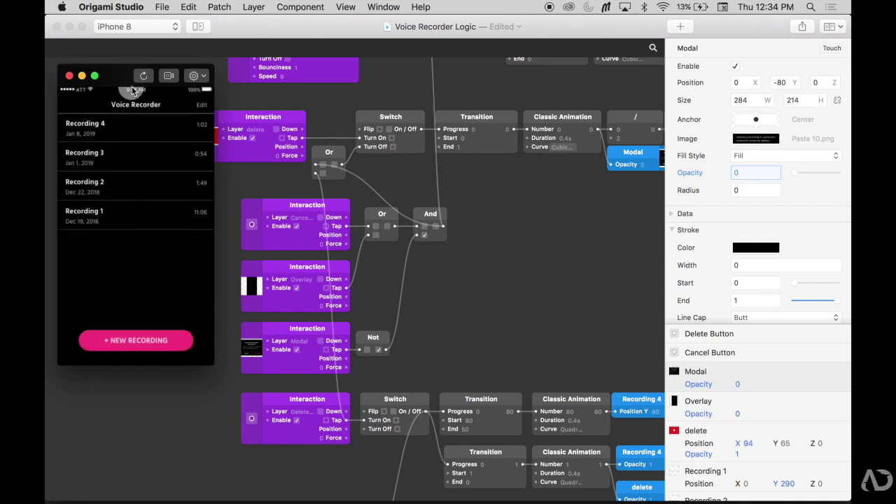
- Reopen the delete modal from the swiped Recording 4 and confirm with Yes, Delete to retest the deletion
drag(157, 132, 84, 129)
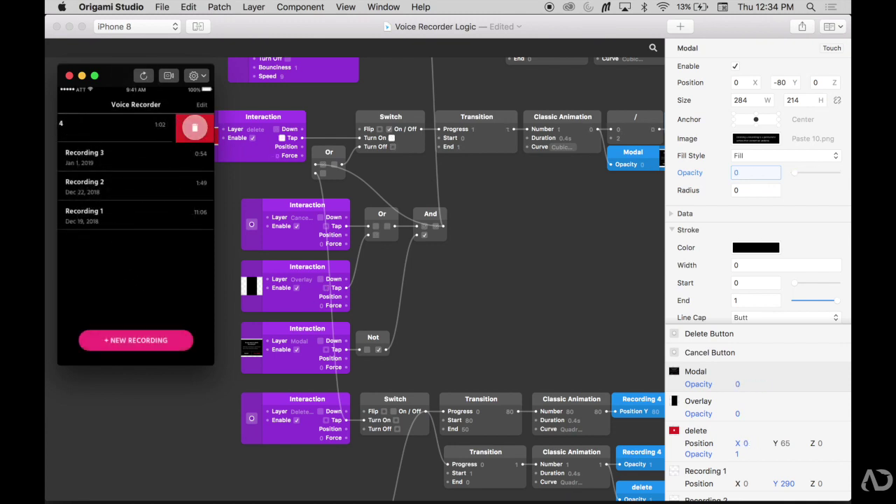
click(195, 128)
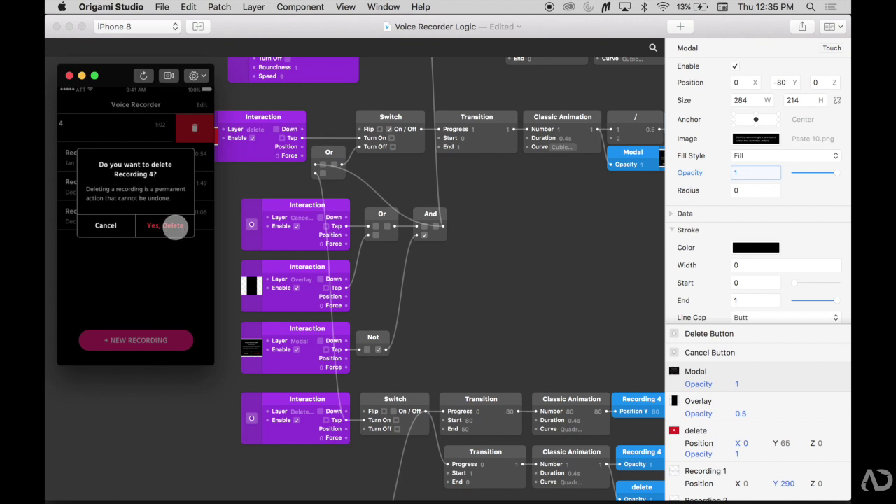
click(175, 226)
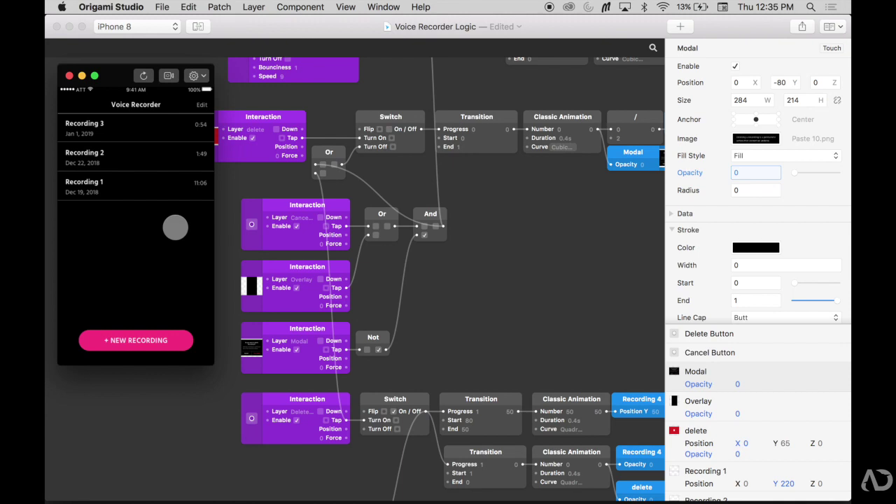
click(564, 305)
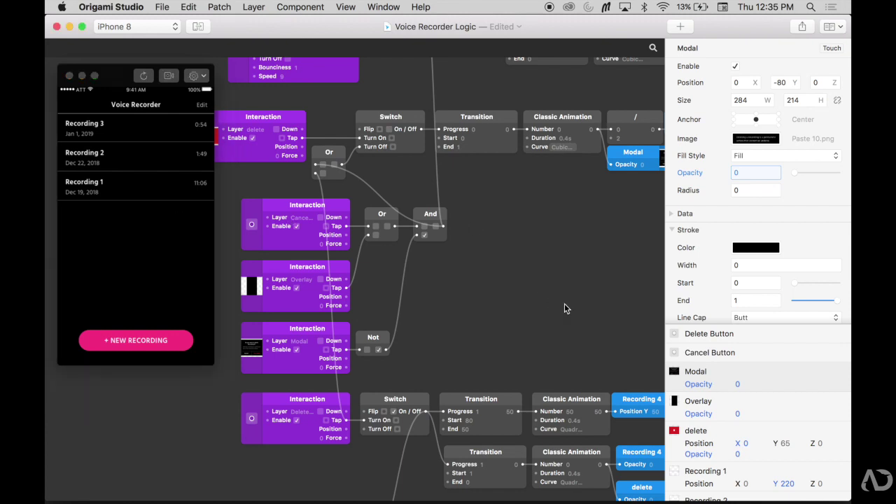